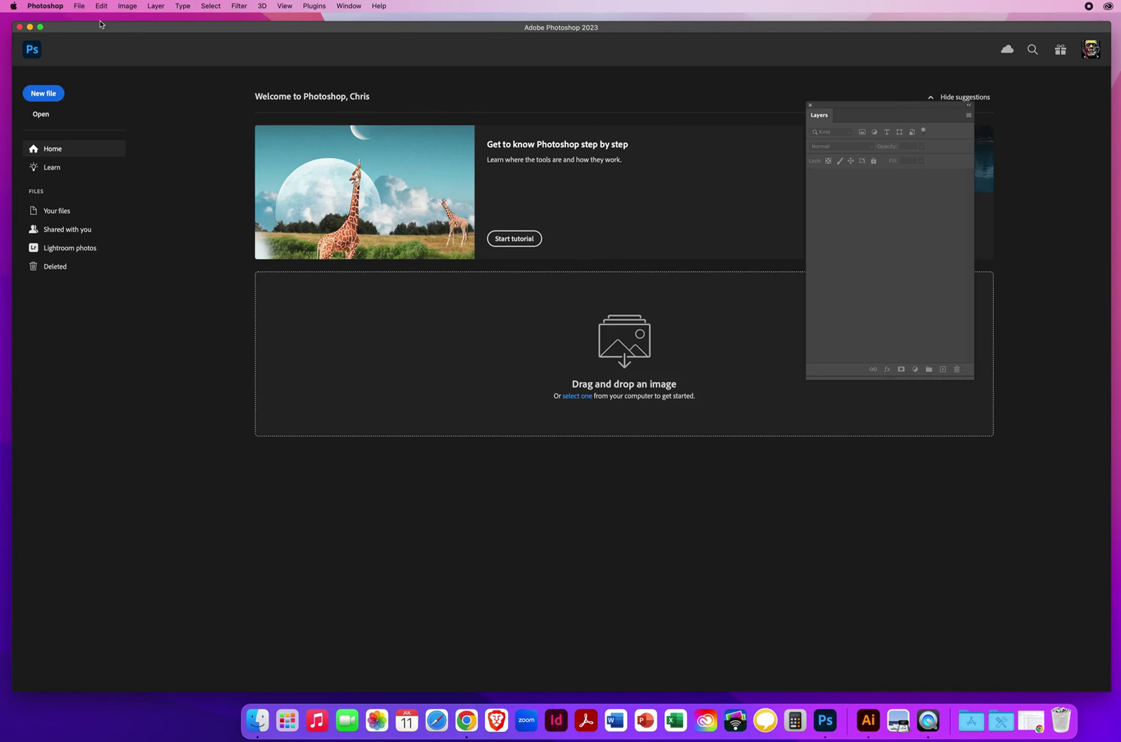
Step: Open 1 Content Aware Move Tool.psd from Desktop > PS DEMOS > PS - CHAPTER 3 > 3.4
{"action": "left_click", "coordinate": [79, 5]}
{"action": "left_click", "coordinate": [267, 221]}
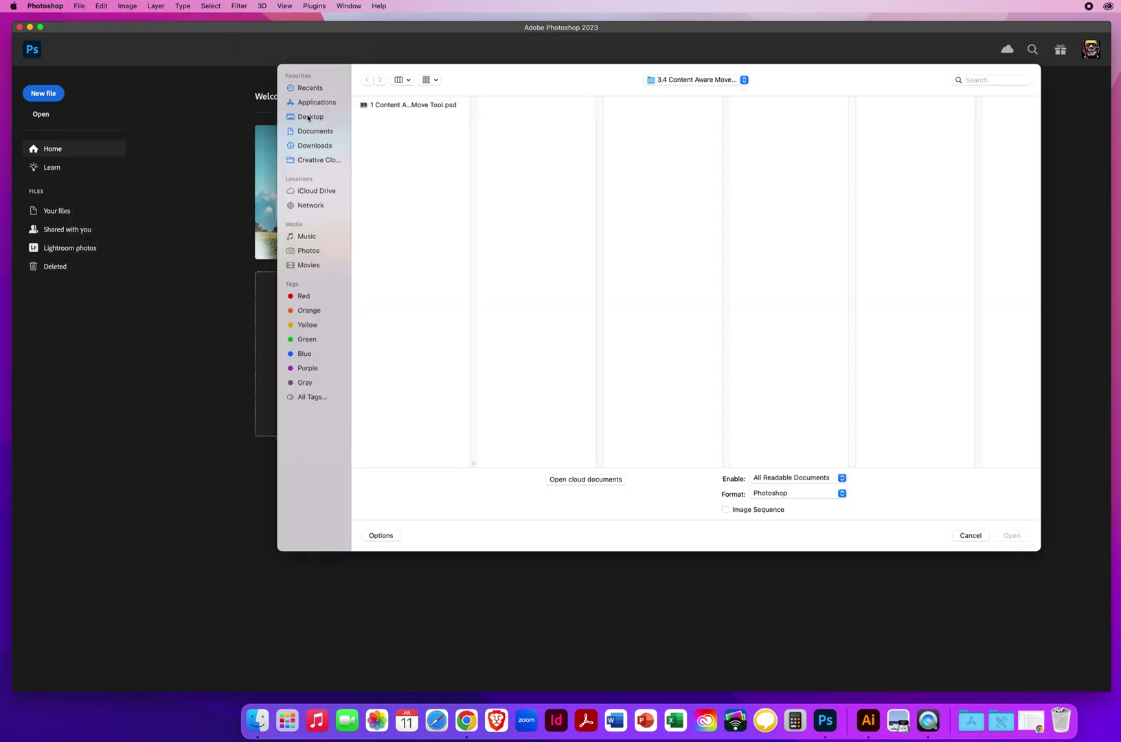
{"action": "left_click", "coordinate": [308, 117]}
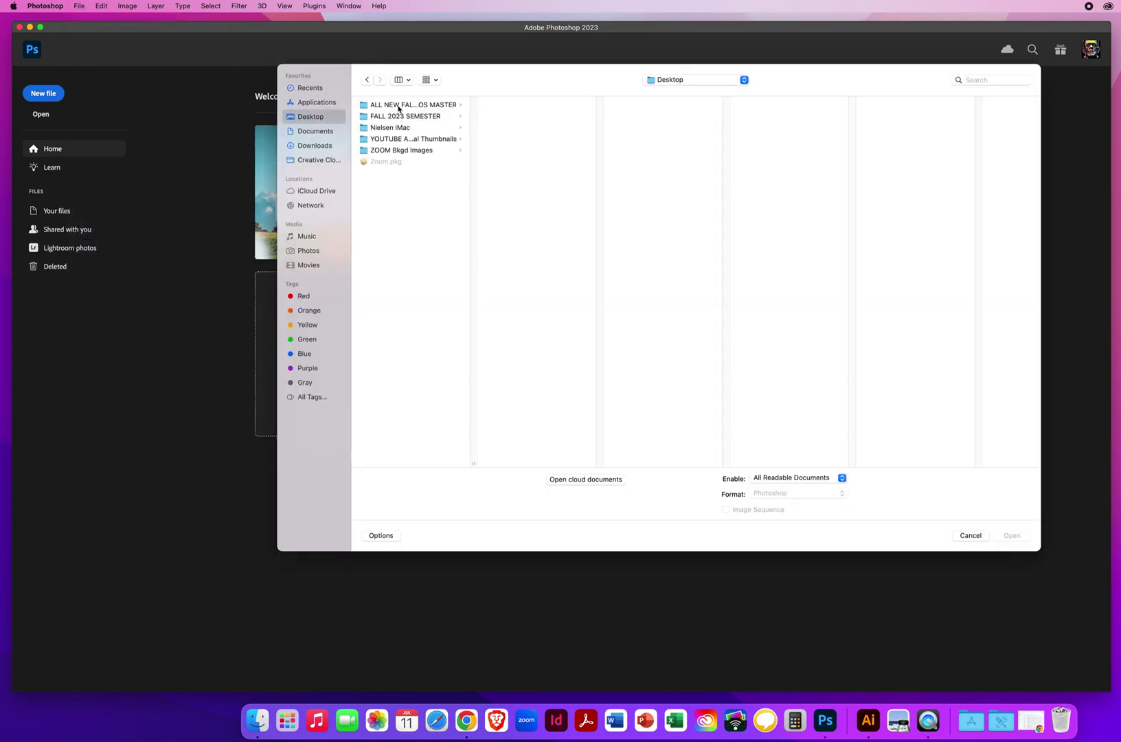
{"action": "left_click", "coordinate": [398, 107]}
{"action": "left_click", "coordinate": [517, 117]}
{"action": "left_click", "coordinate": [654, 117]}
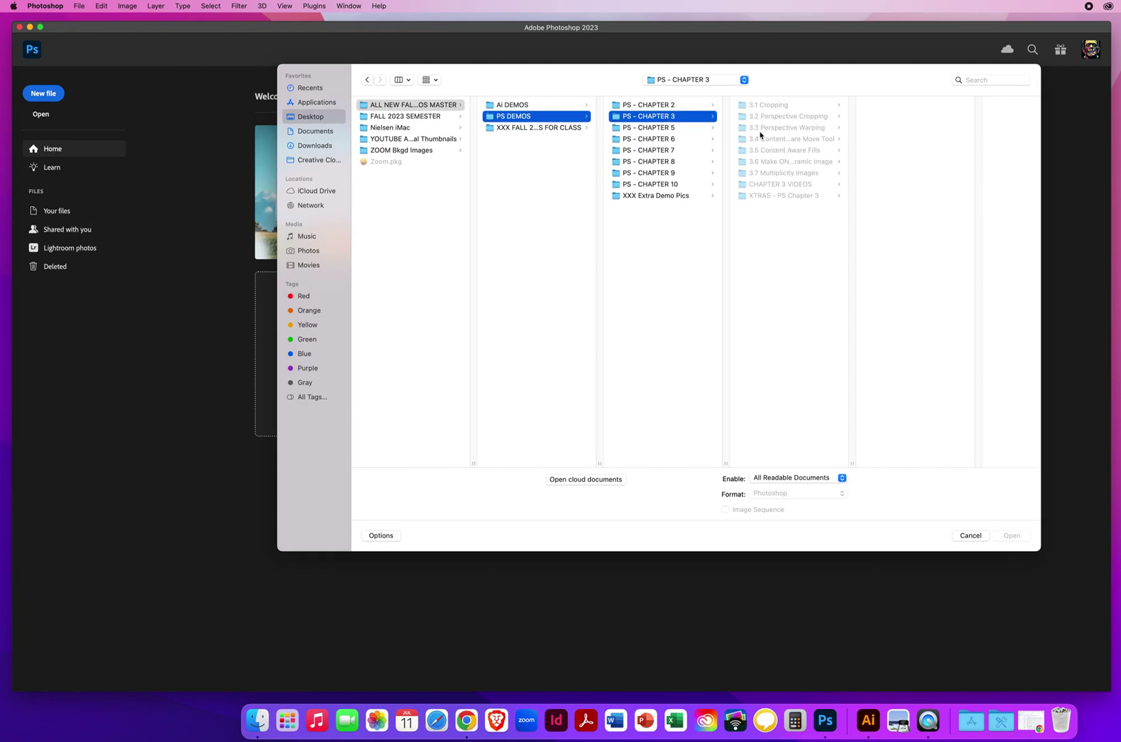
{"action": "left_click", "coordinate": [760, 137]}
{"action": "left_click", "coordinate": [907, 108]}
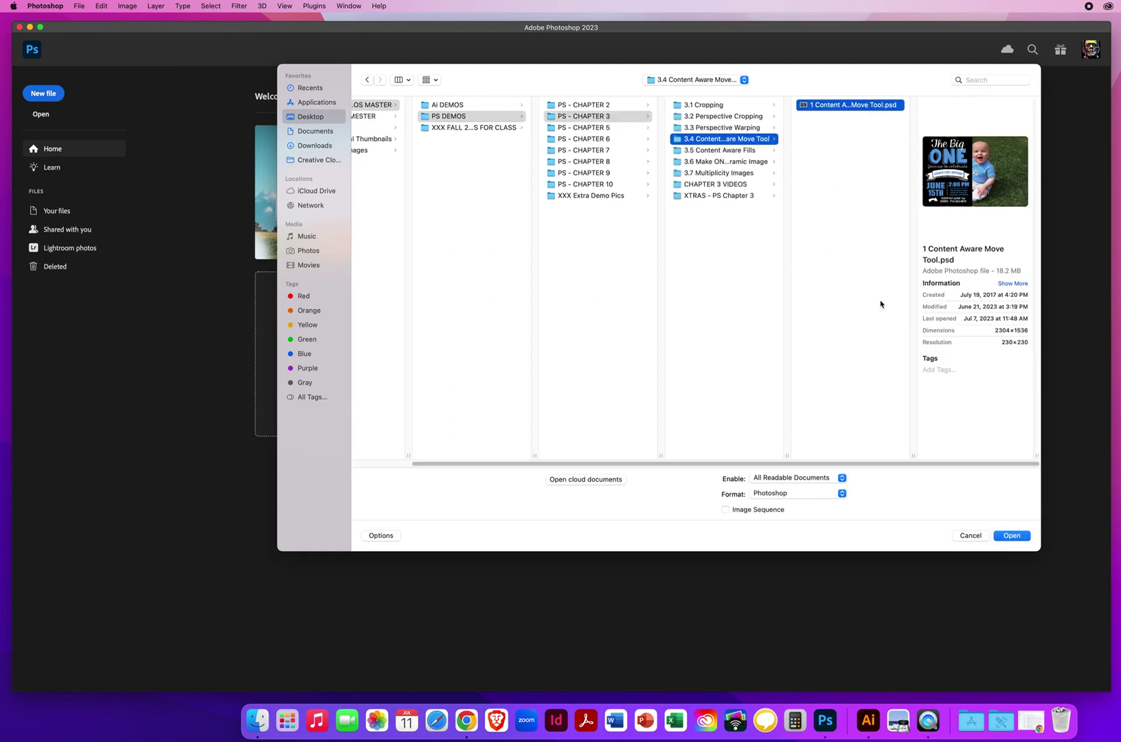
{"action": "left_click", "coordinate": [1014, 536]}
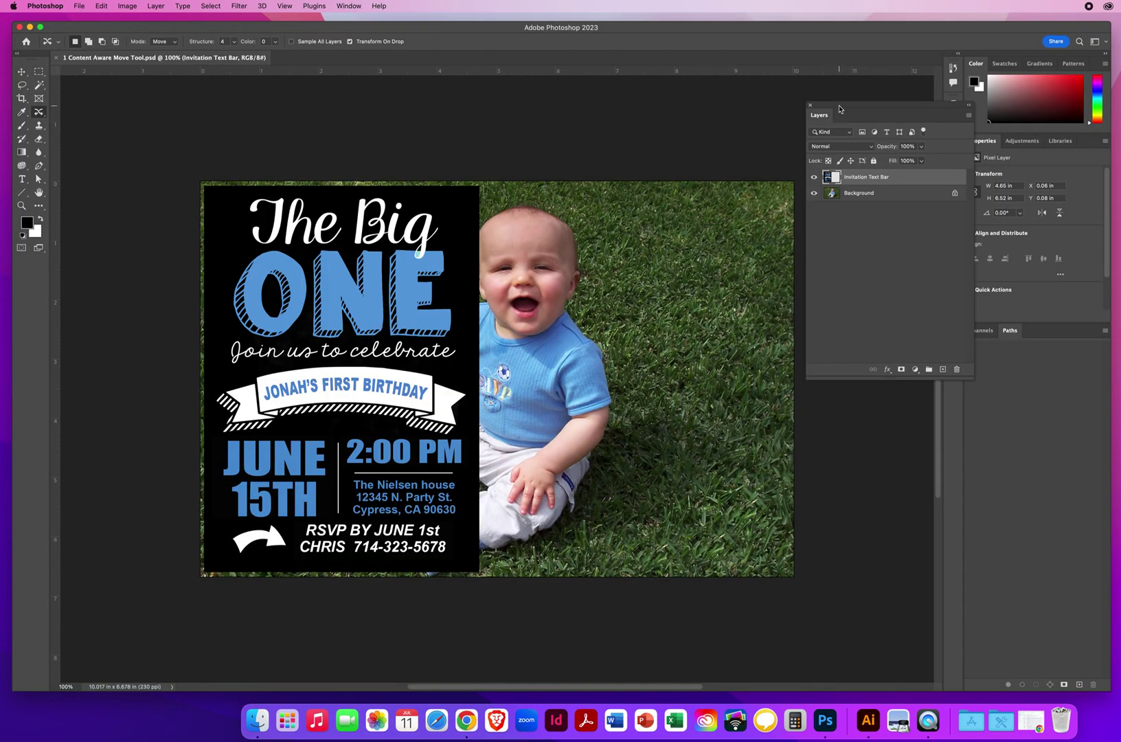
Step: Hide the rulers and the Invitation Text Bar layer, and switch to the Move tool
{"action": "key", "text": "super+r"}
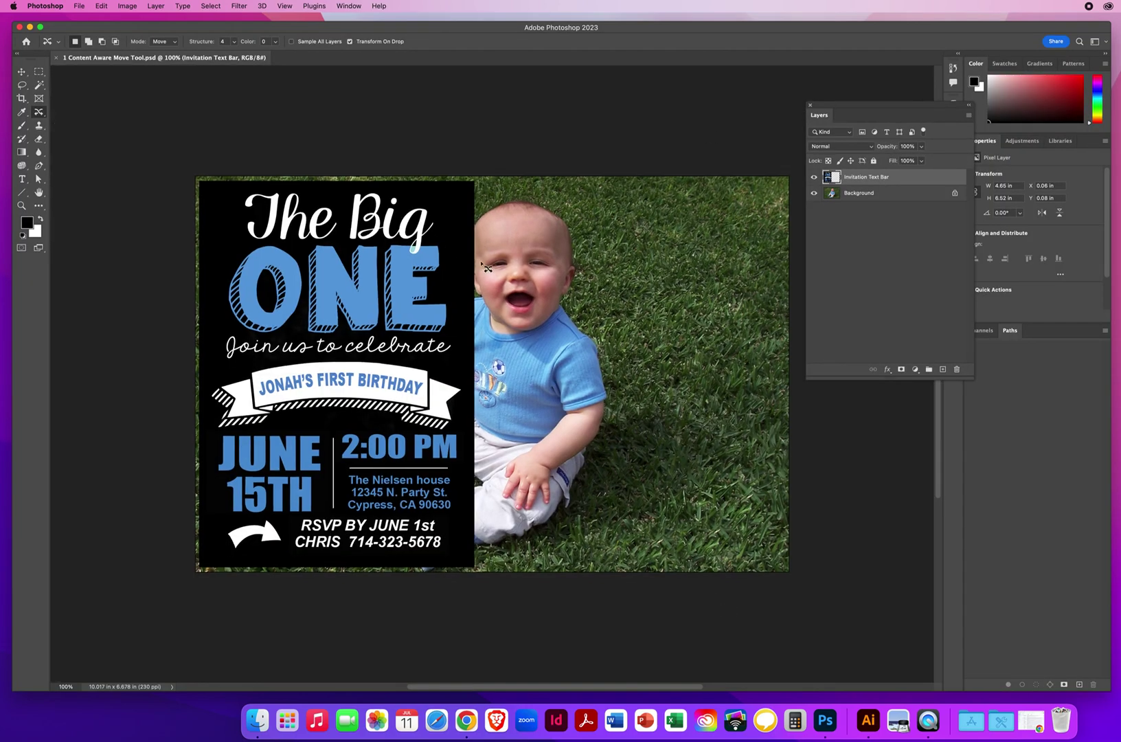
{"action": "left_click", "coordinate": [813, 177]}
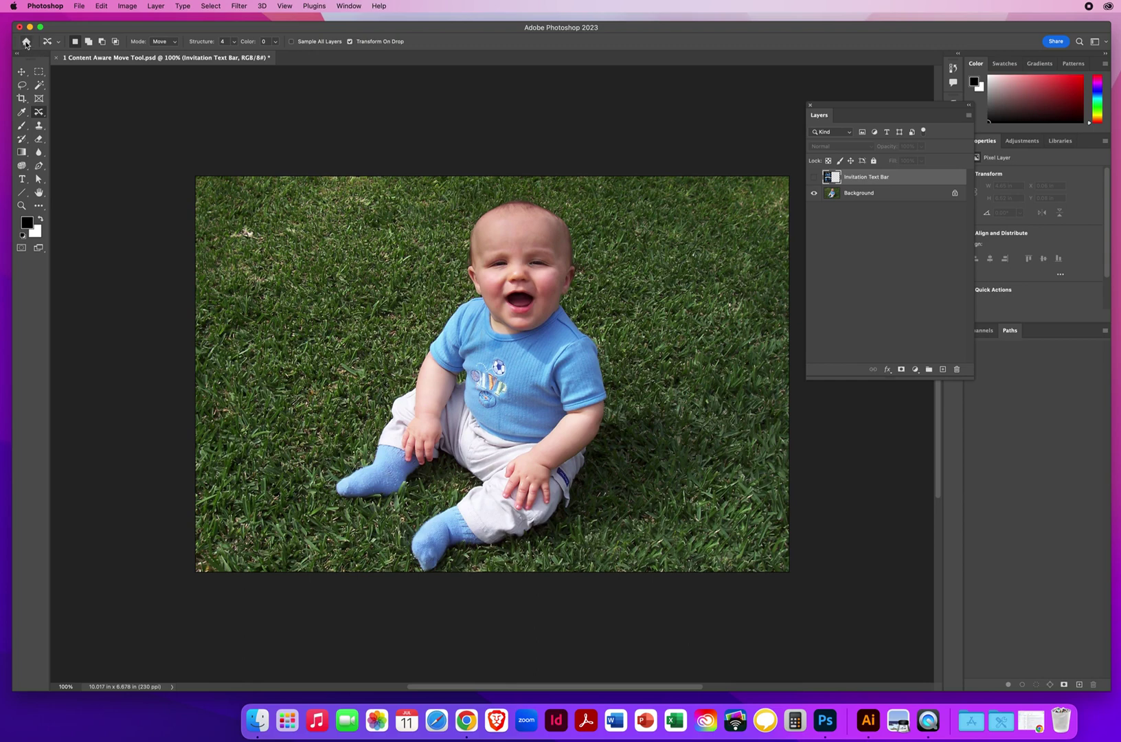
{"action": "left_click", "coordinate": [20, 71]}
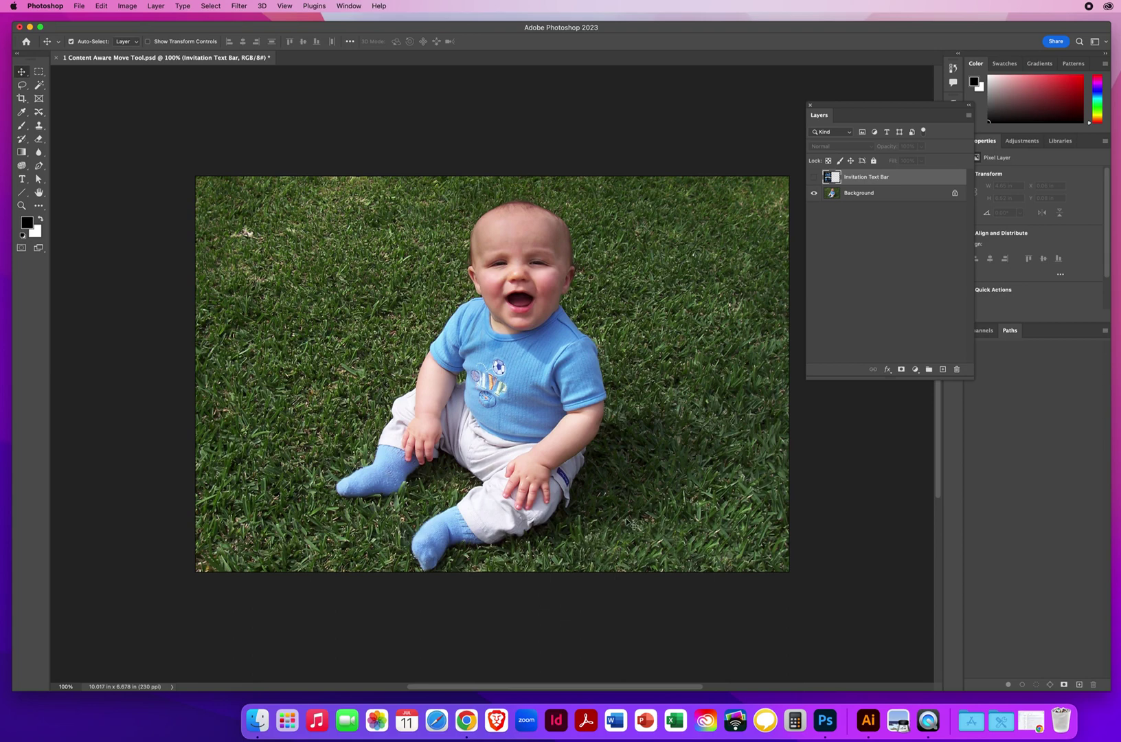
Step: Briefly show the text bar again, then hide it and make the Background layer active
{"action": "left_click", "coordinate": [813, 176]}
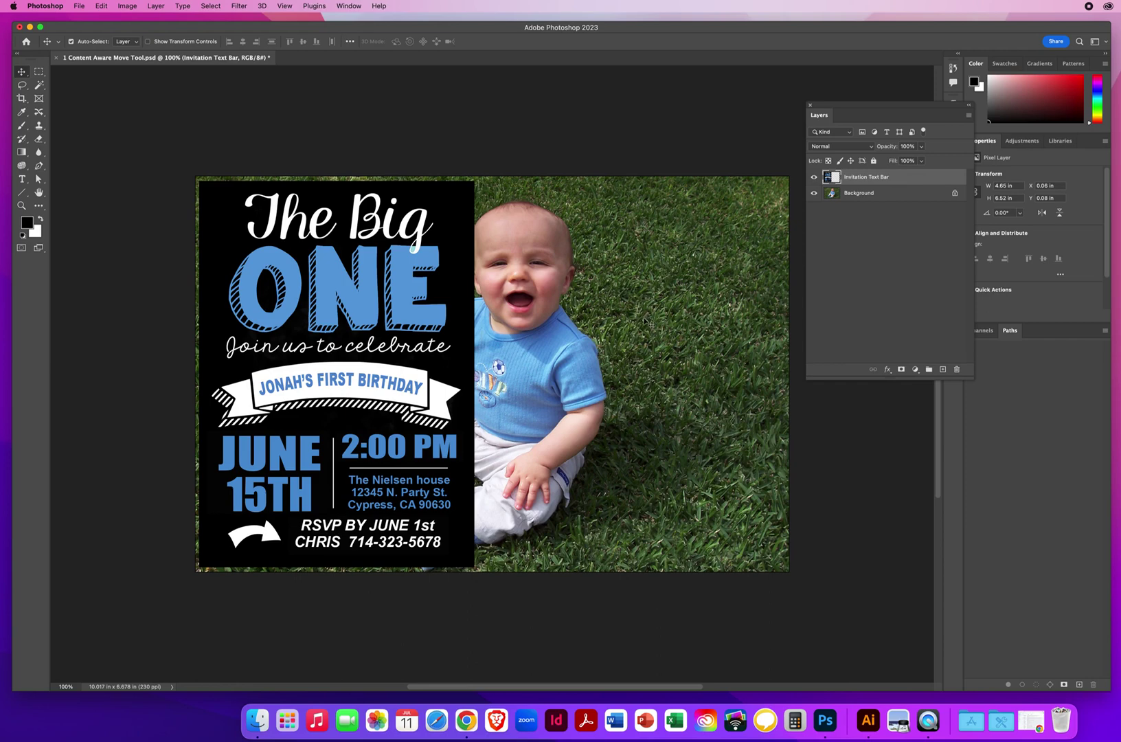
{"action": "left_click", "coordinate": [813, 178]}
{"action": "left_click", "coordinate": [855, 196]}
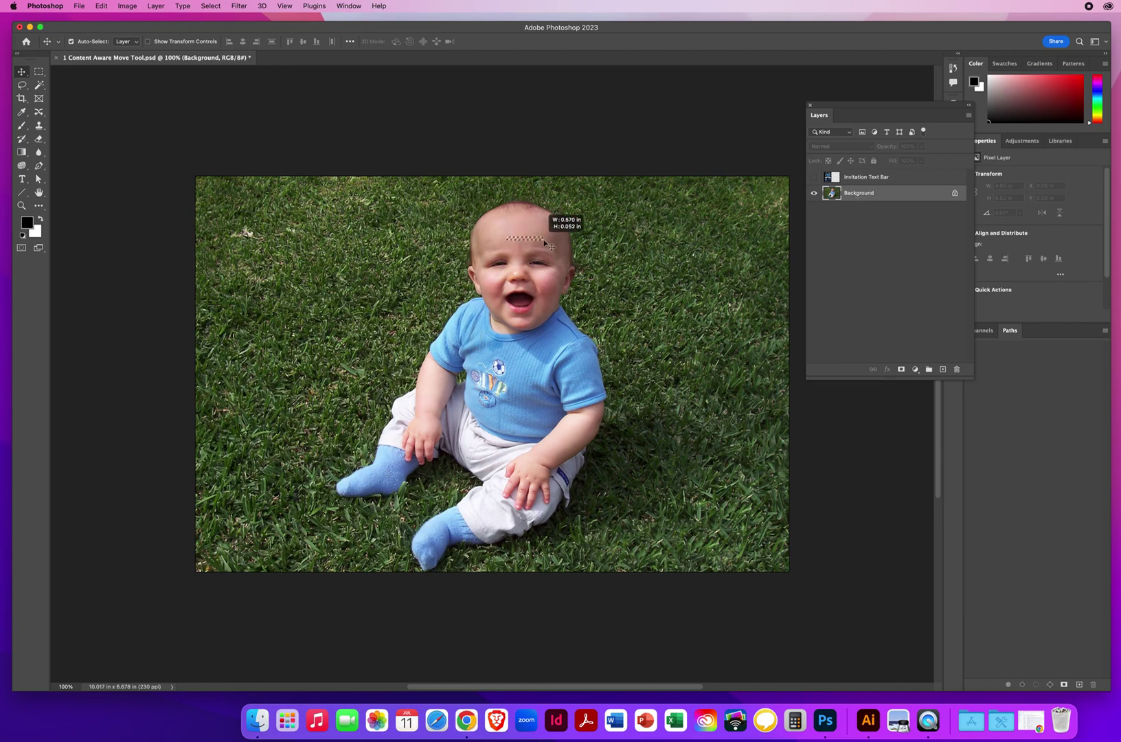
{"action": "left_click", "coordinate": [591, 241]}
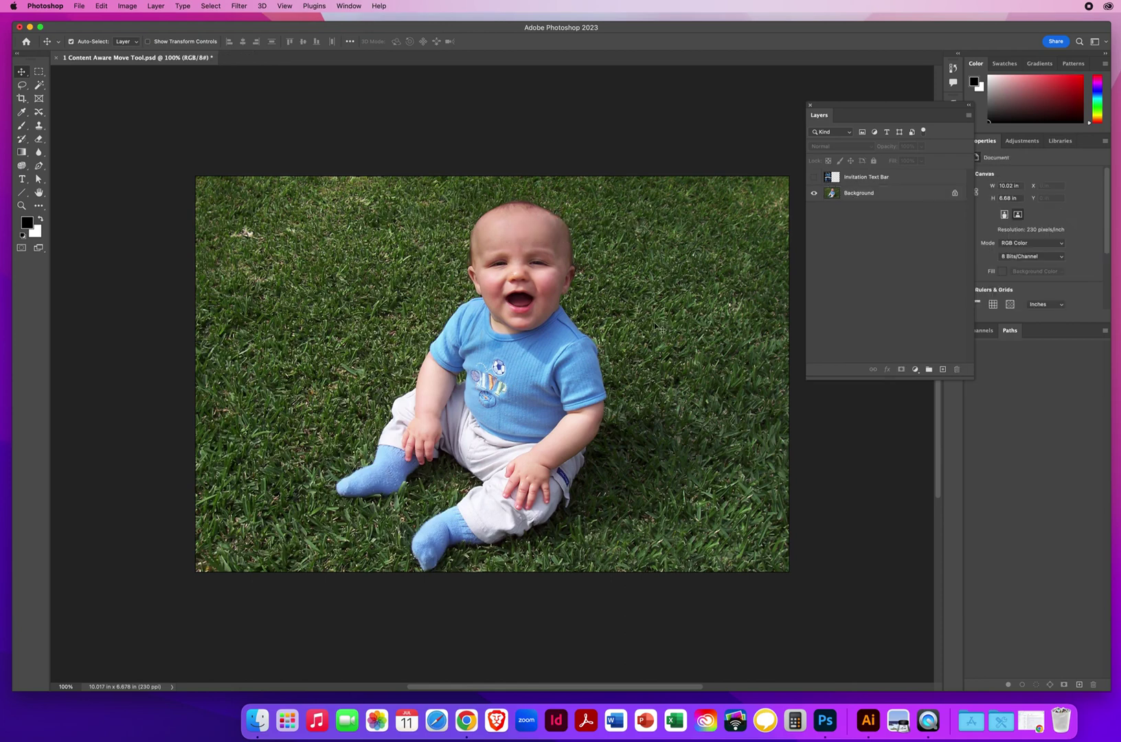
{"action": "double_click", "coordinate": [860, 196]}
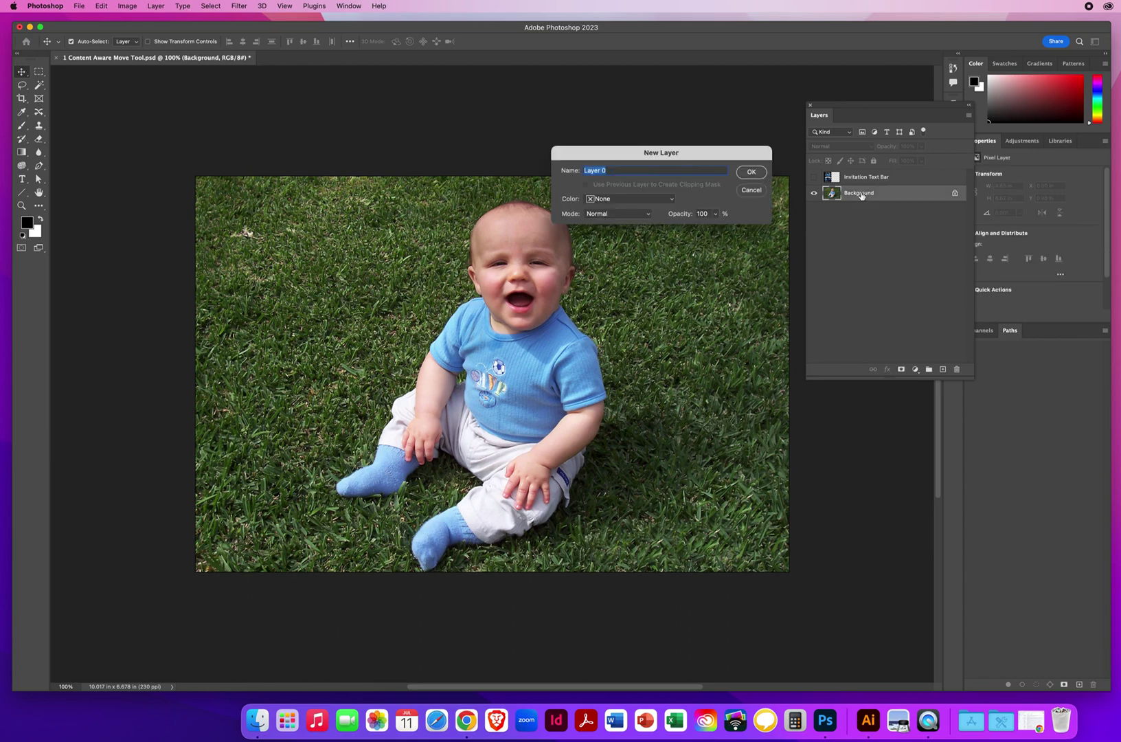
{"action": "type", "text": "Kid"}
{"action": "key", "text": "Return"}
{"action": "left_click_drag", "start_coordinate": [525, 261], "coordinate": [654, 257]}
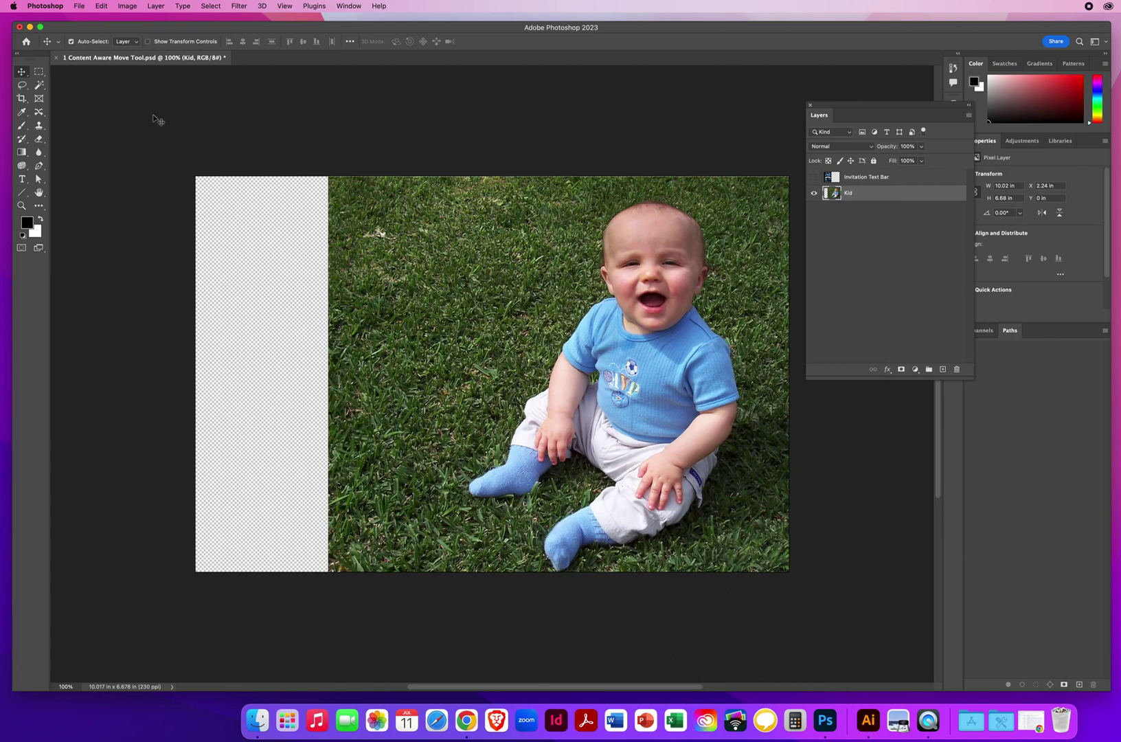
{"action": "left_click", "coordinate": [102, 6]}
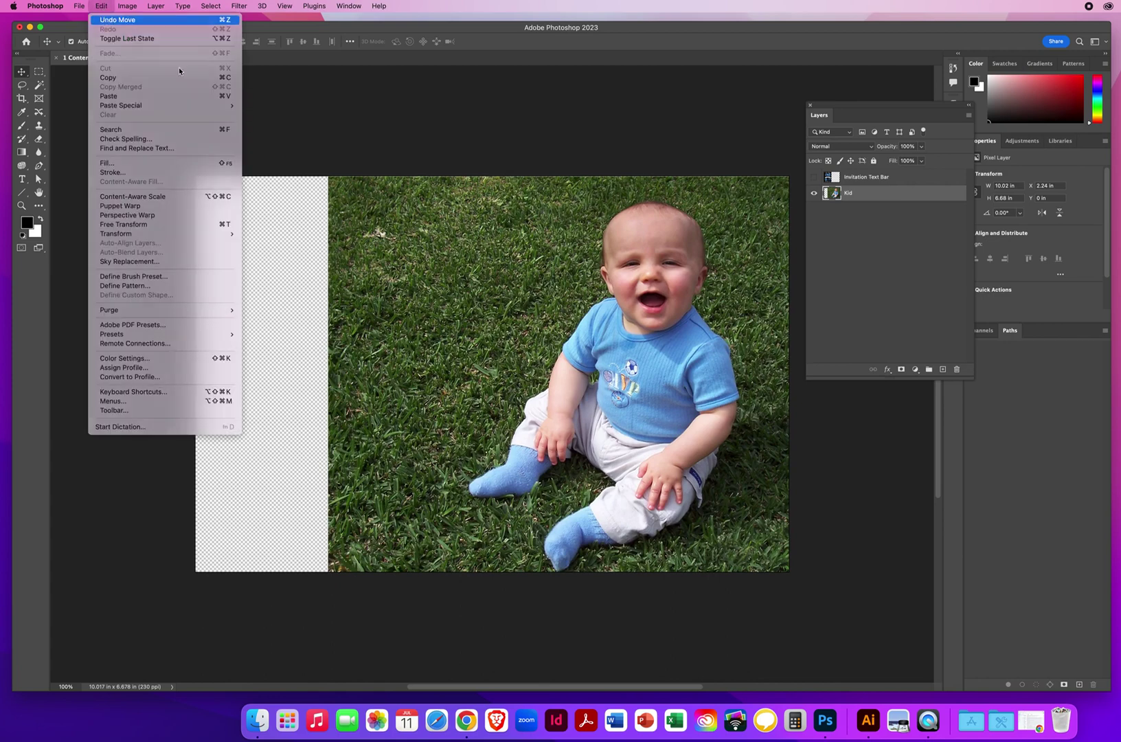
{"action": "left_click", "coordinate": [113, 19]}
{"action": "left_click", "coordinate": [102, 6]}
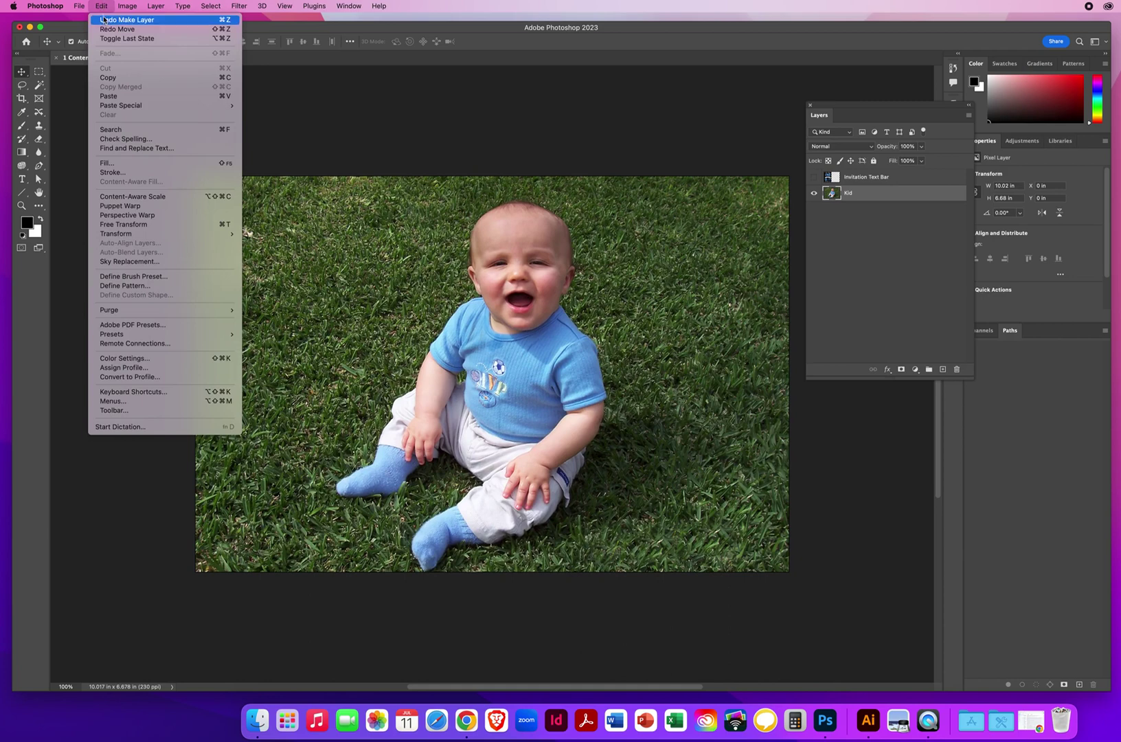
{"action": "left_click", "coordinate": [134, 20]}
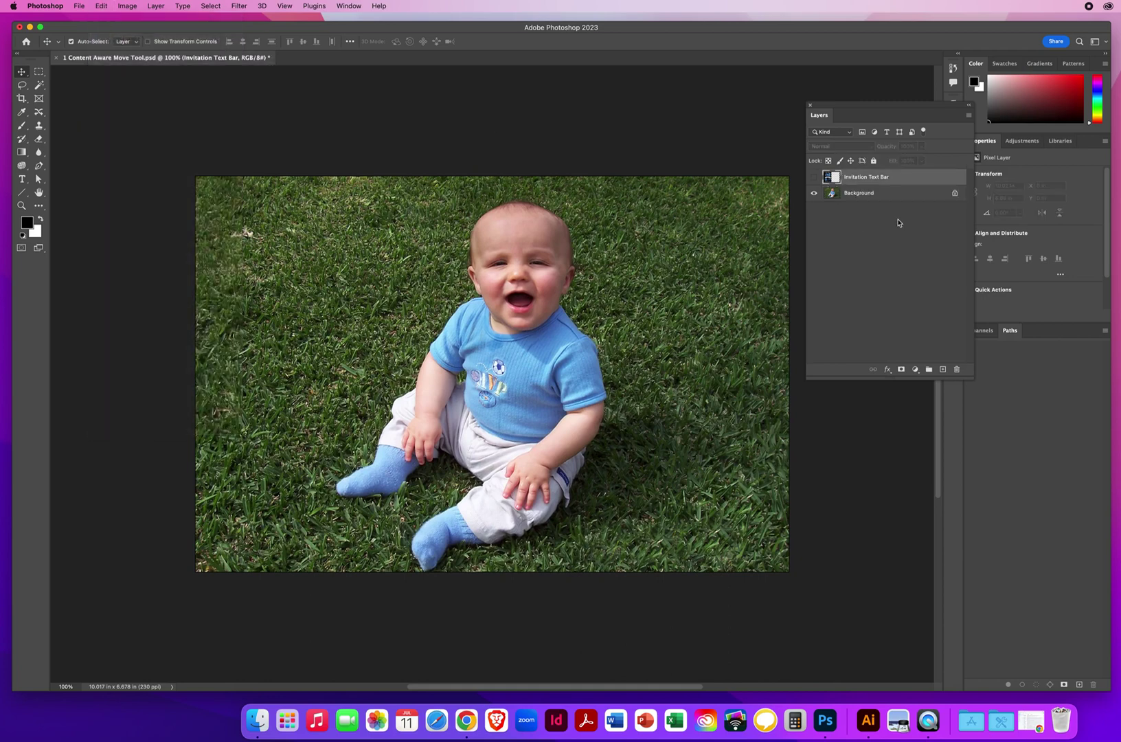
{"action": "left_click", "coordinate": [854, 200]}
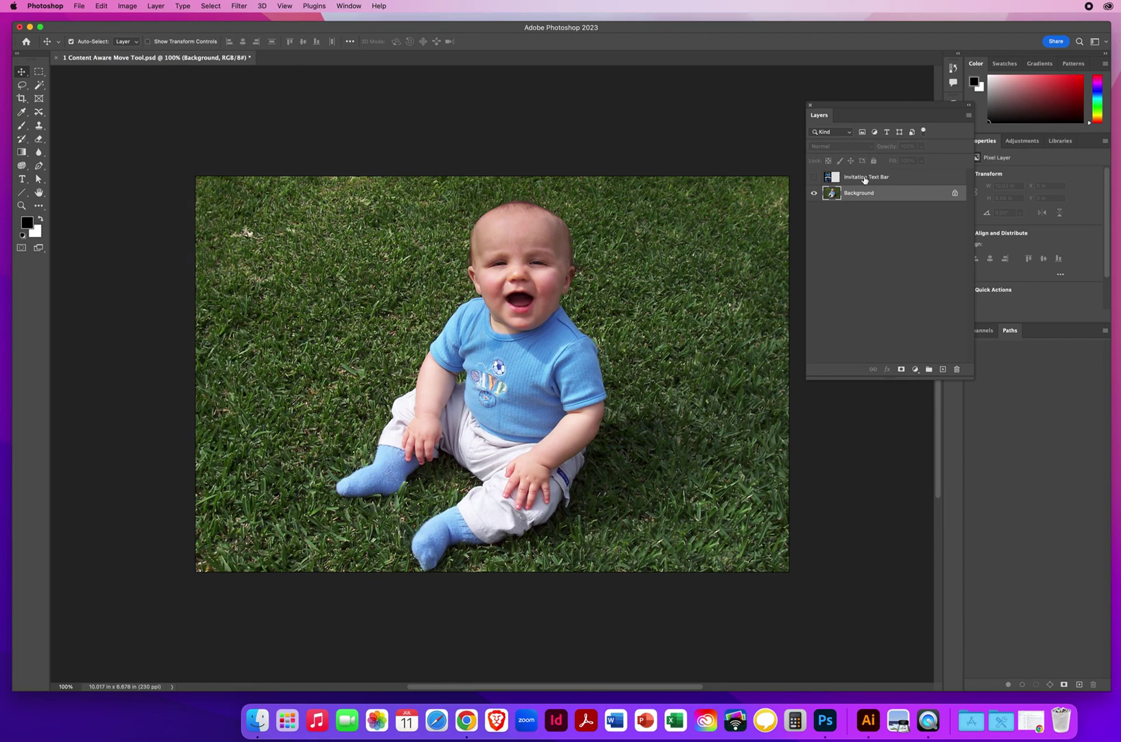
Step: Select the Invitation Text Bar layer, make it visible over the photo, and turn the rulers back on
{"action": "left_click", "coordinate": [864, 178]}
{"action": "left_click", "coordinate": [815, 178]}
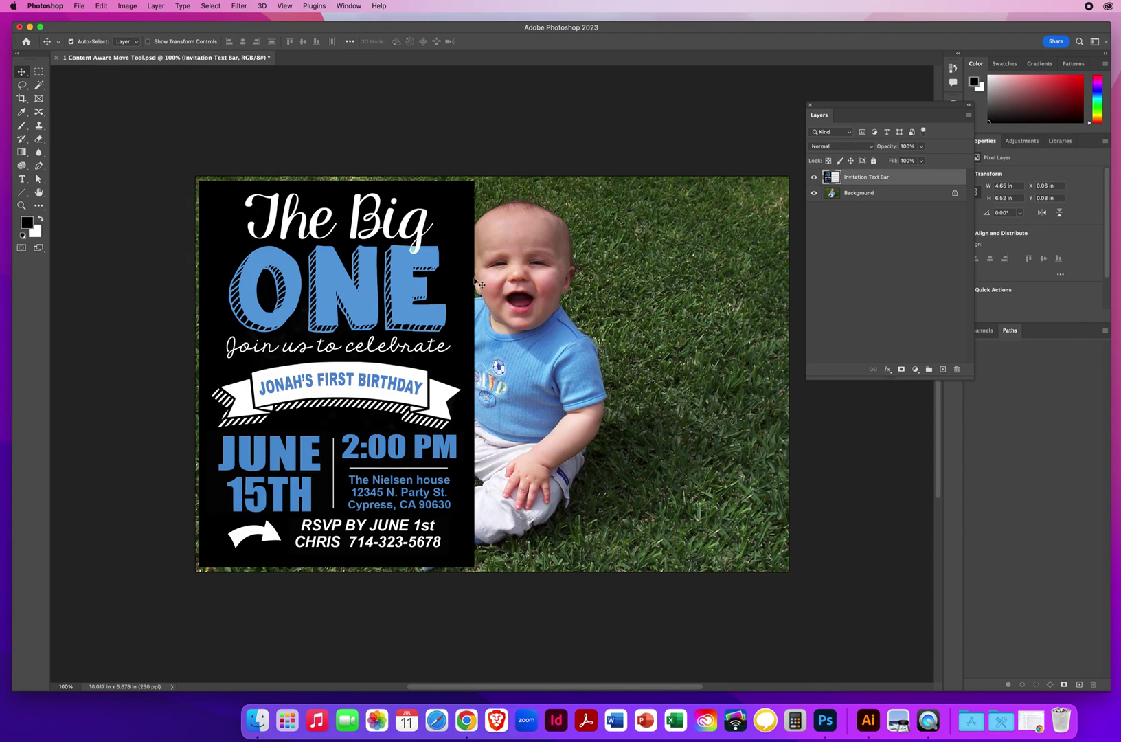
{"action": "left_click", "coordinate": [814, 177]}
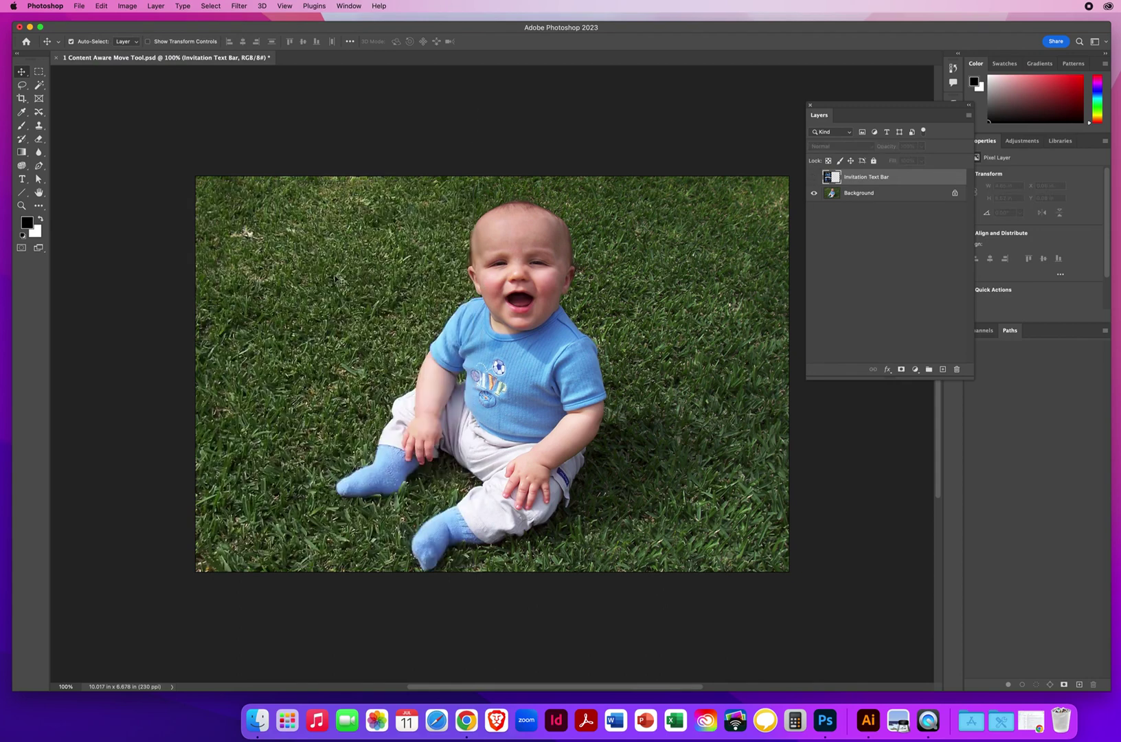
{"action": "left_click", "coordinate": [813, 178]}
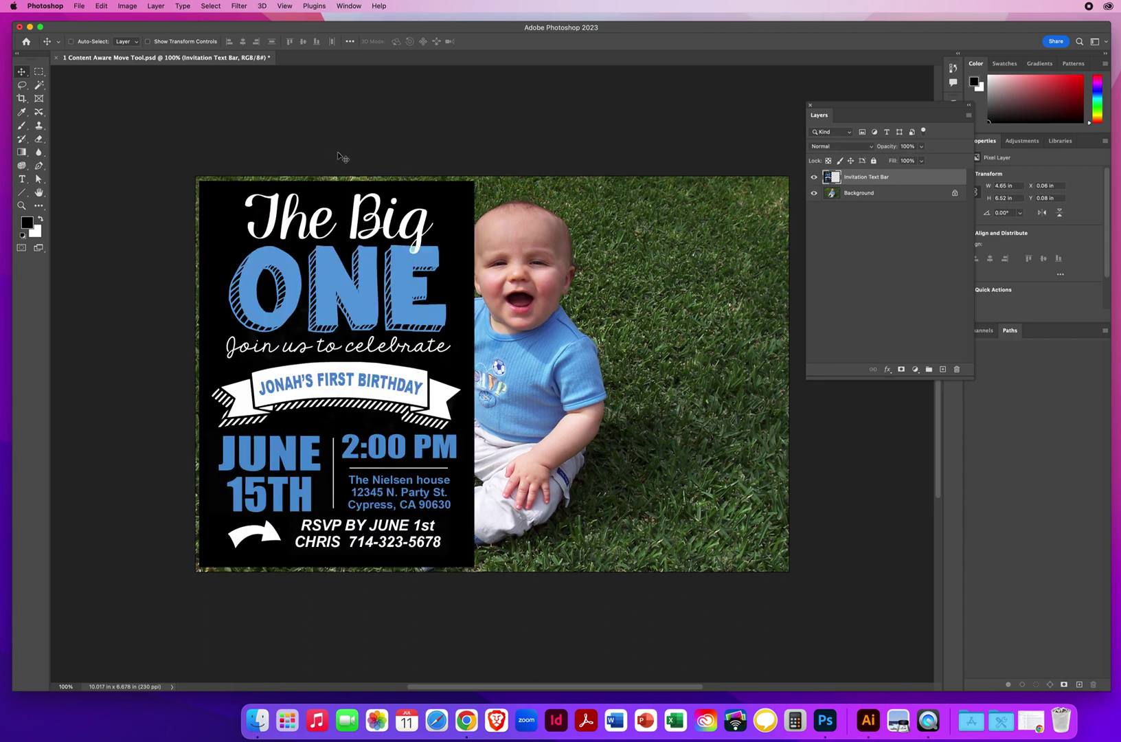
{"action": "key", "text": "super+r"}
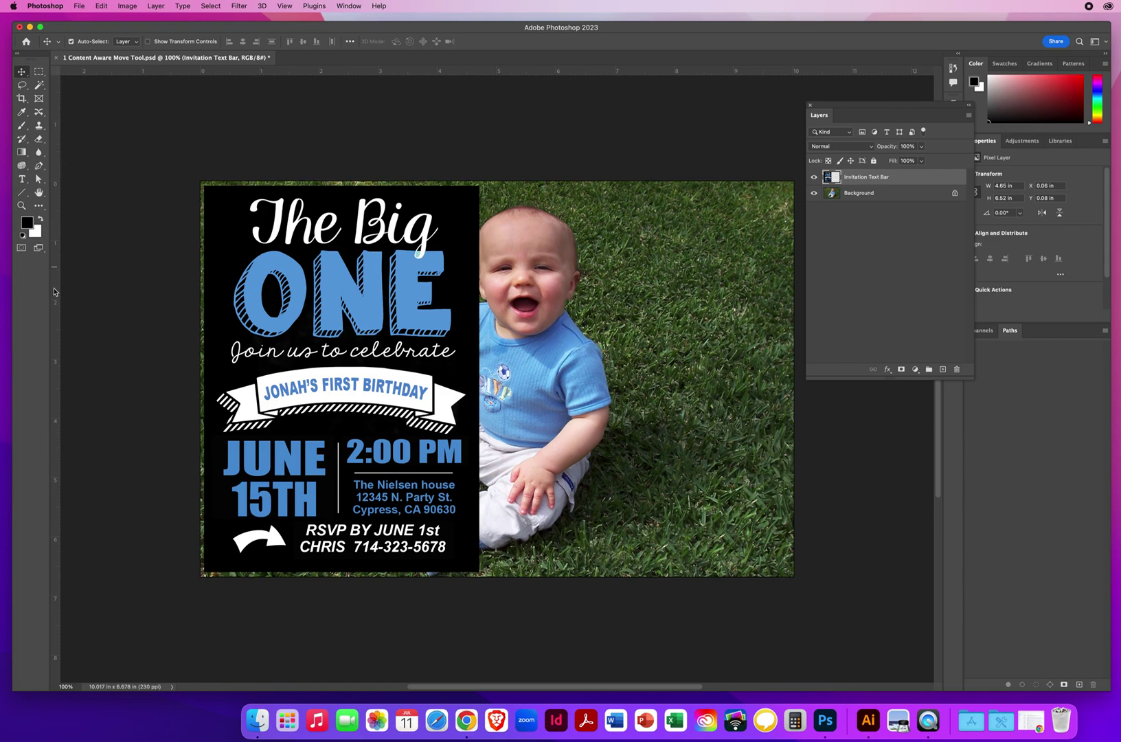
Step: Add a vertical guide at the text bar's right edge, hide the bar, and select Background
{"action": "left_click_drag", "start_coordinate": [54, 291], "coordinate": [479, 166]}
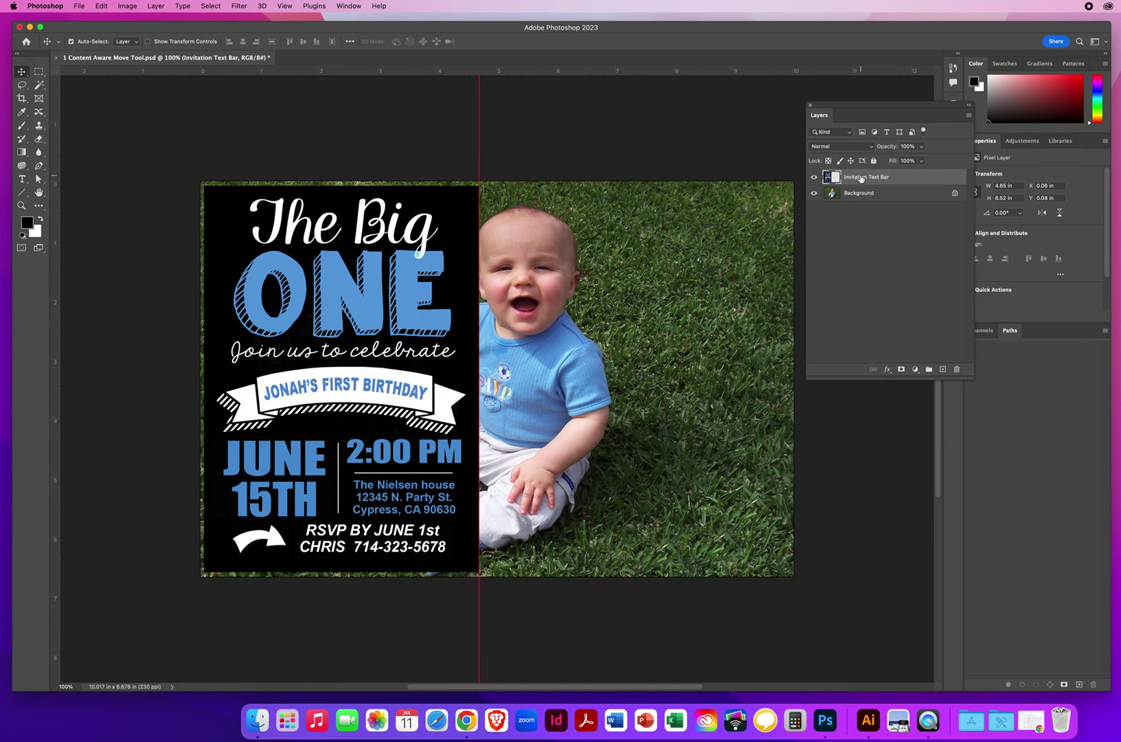
{"action": "left_click", "coordinate": [814, 177]}
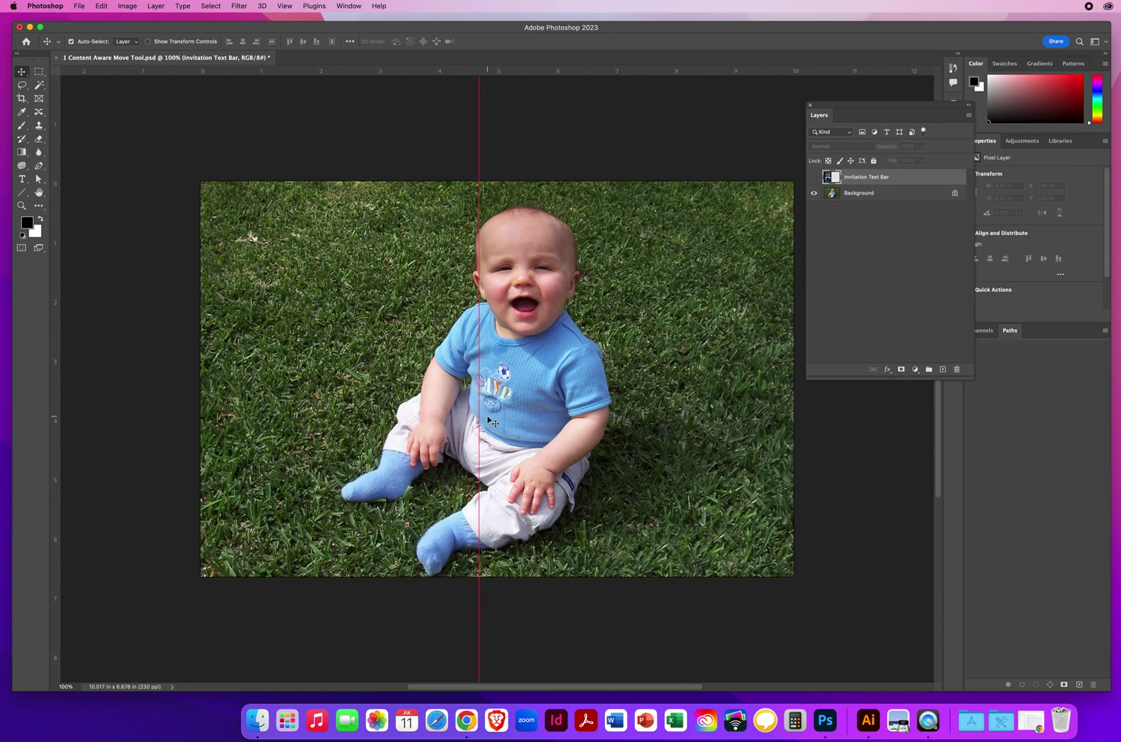
{"action": "left_click", "coordinate": [860, 194]}
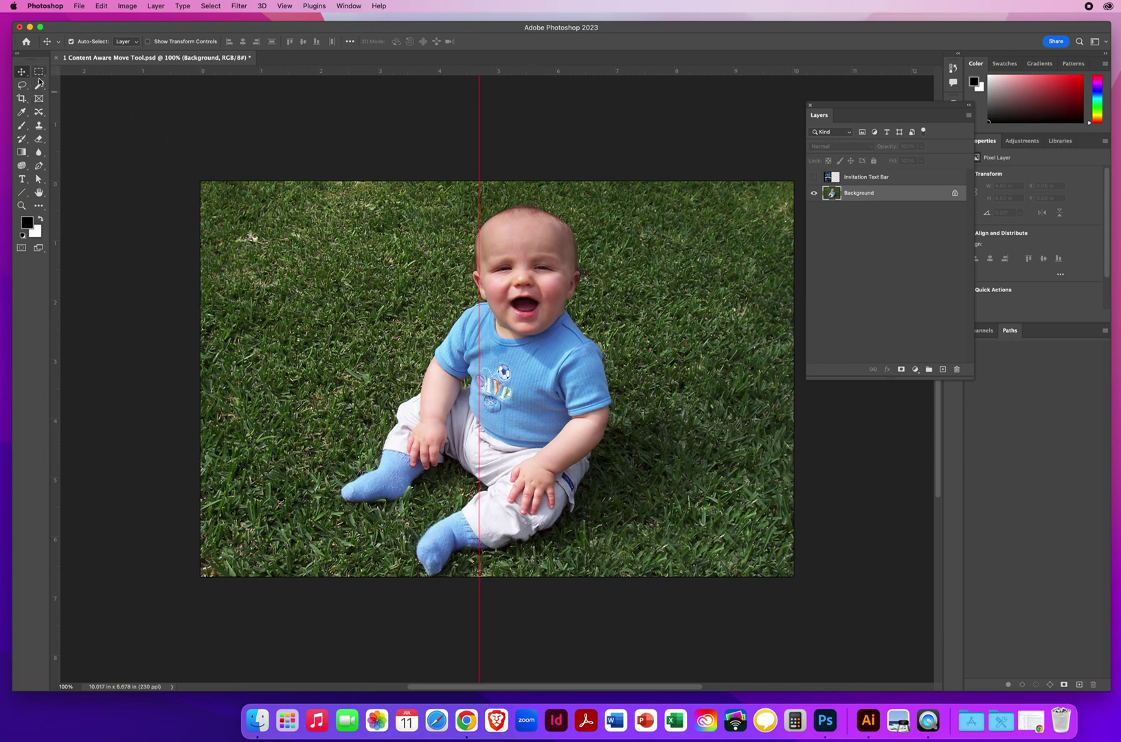
{"action": "left_click_drag", "start_coordinate": [38, 112], "coordinate": [82, 116]}
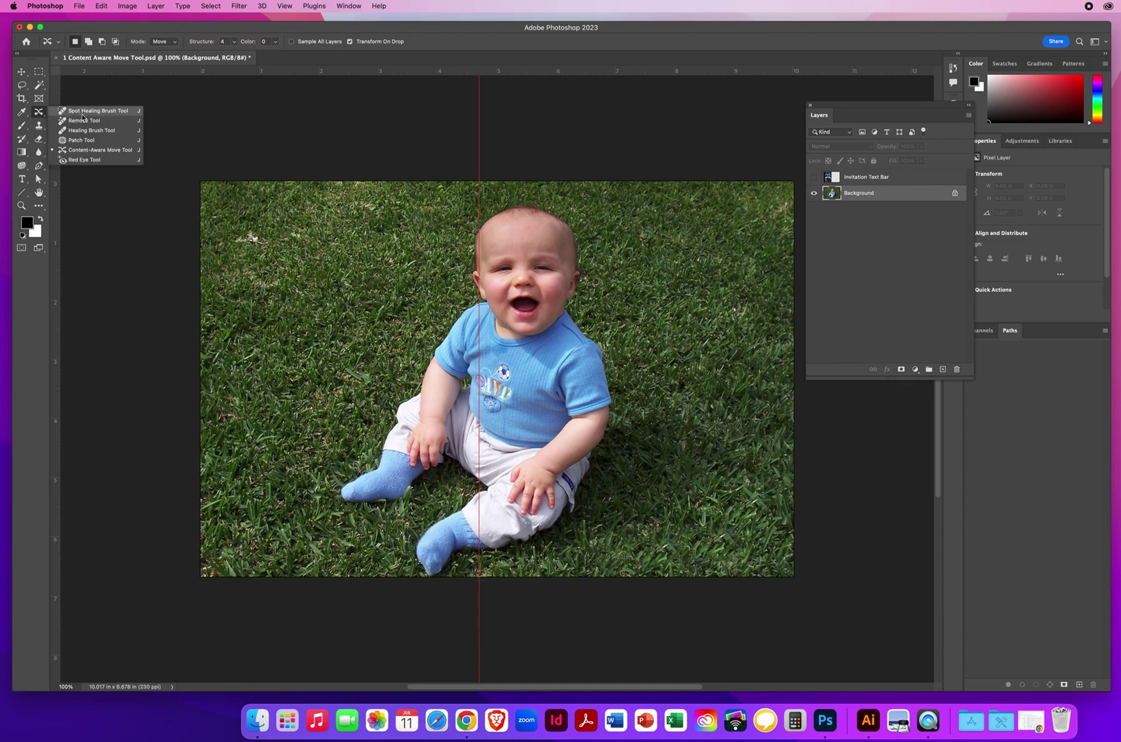
Step: Lasso the baby with Content-Aware Move, drag him right and up, then deselect
{"action": "left_click", "coordinate": [84, 151]}
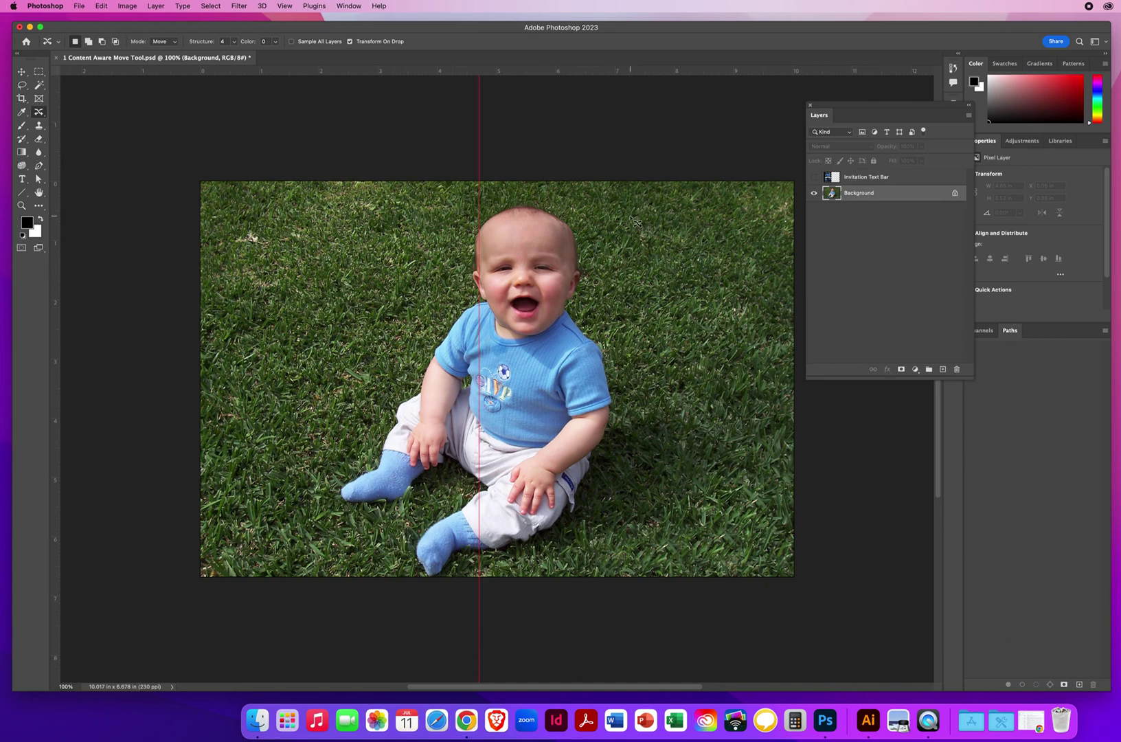
{"action": "mouse_move", "coordinate": [637, 221]}
{"action": "left_mouse_down"}
{"action": "mouse_move", "coordinate": [549, 192]}
{"action": "mouse_move", "coordinate": [485, 198]}
{"action": "mouse_move", "coordinate": [390, 317]}
{"action": "mouse_move", "coordinate": [314, 381]}
{"action": "mouse_move", "coordinate": [312, 525]}
{"action": "mouse_move", "coordinate": [360, 603]}
{"action": "mouse_move", "coordinate": [458, 643]}
{"action": "mouse_move", "coordinate": [516, 637]}
{"action": "mouse_move", "coordinate": [585, 621]}
{"action": "mouse_move", "coordinate": [696, 565]}
{"action": "mouse_move", "coordinate": [753, 514]}
{"action": "mouse_move", "coordinate": [771, 469]}
{"action": "mouse_move", "coordinate": [762, 398]}
{"action": "mouse_move", "coordinate": [648, 240]}
{"action": "left_mouse_up"}
{"action": "left_click_drag", "start_coordinate": [518, 245], "coordinate": [632, 249]}
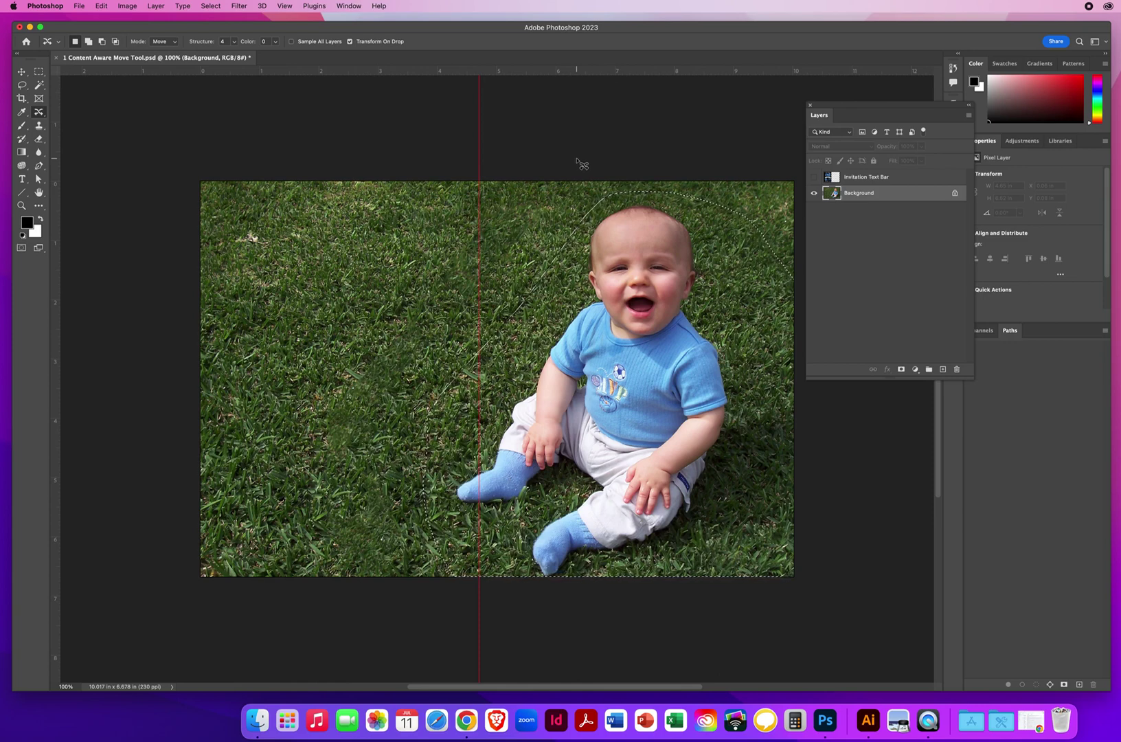
{"action": "key", "text": "super+d"}
{"action": "left_click", "coordinate": [22, 73]}
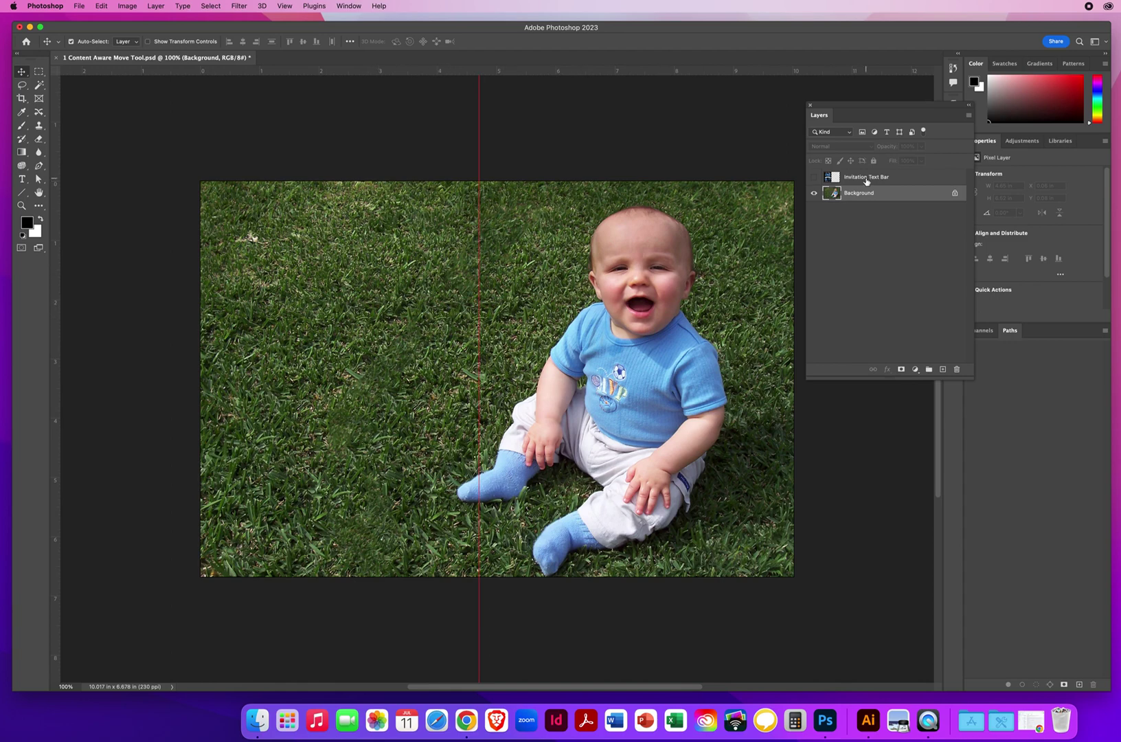
Step: Make the Invitation Text Bar active and visible beside the baby, and hide the rulers
{"action": "left_click", "coordinate": [825, 177]}
{"action": "left_click", "coordinate": [814, 177]}
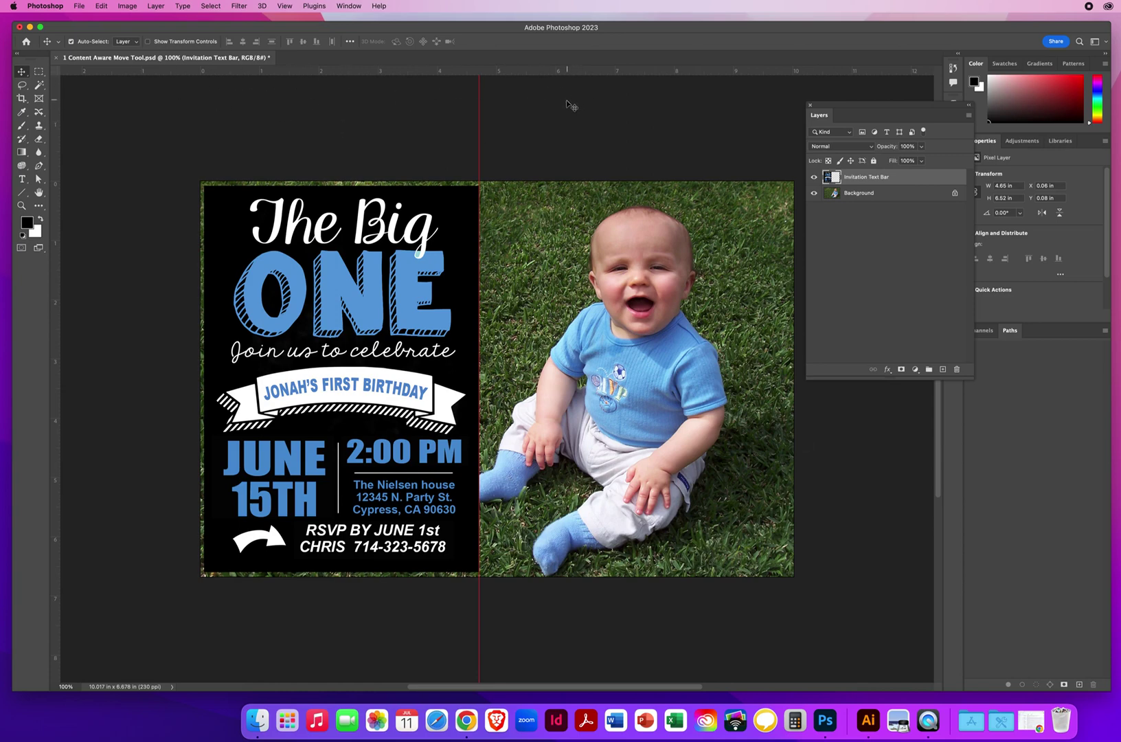
{"action": "key", "text": "super+r"}
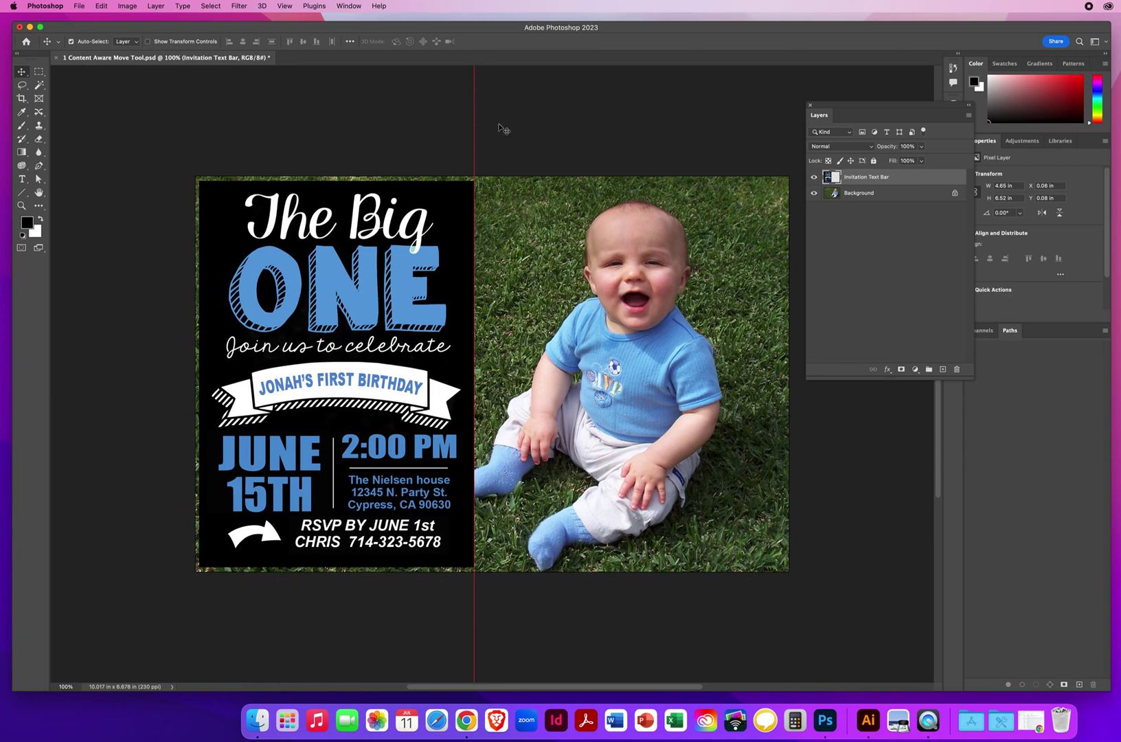
Step: Remove the red vertical guide with View > Guides > Clear Guides
{"action": "left_click", "coordinate": [282, 6]}
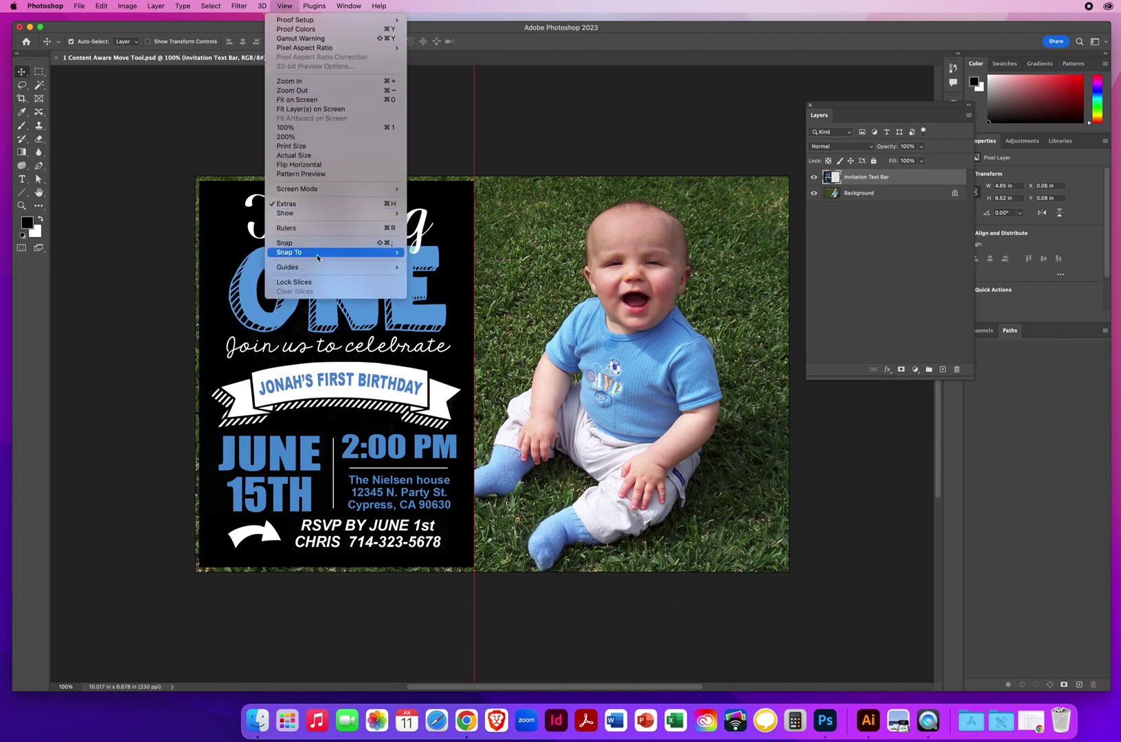
{"action": "mouse_move", "coordinate": [302, 271]}
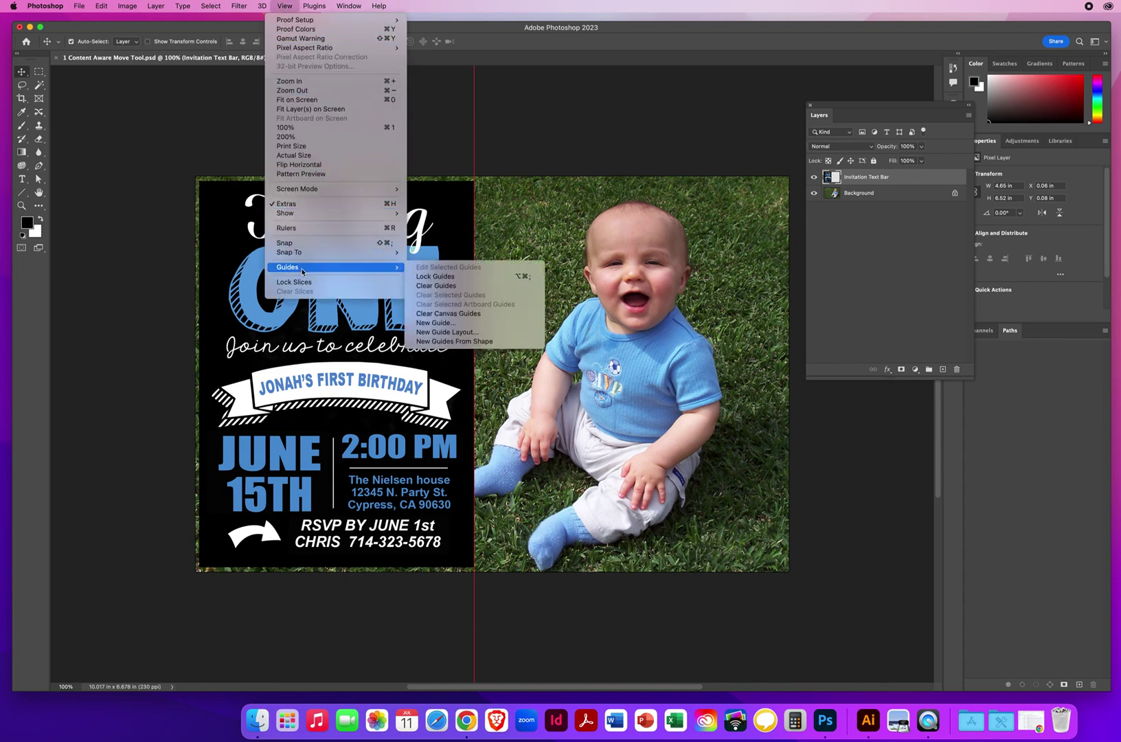
{"action": "left_click", "coordinate": [447, 286]}
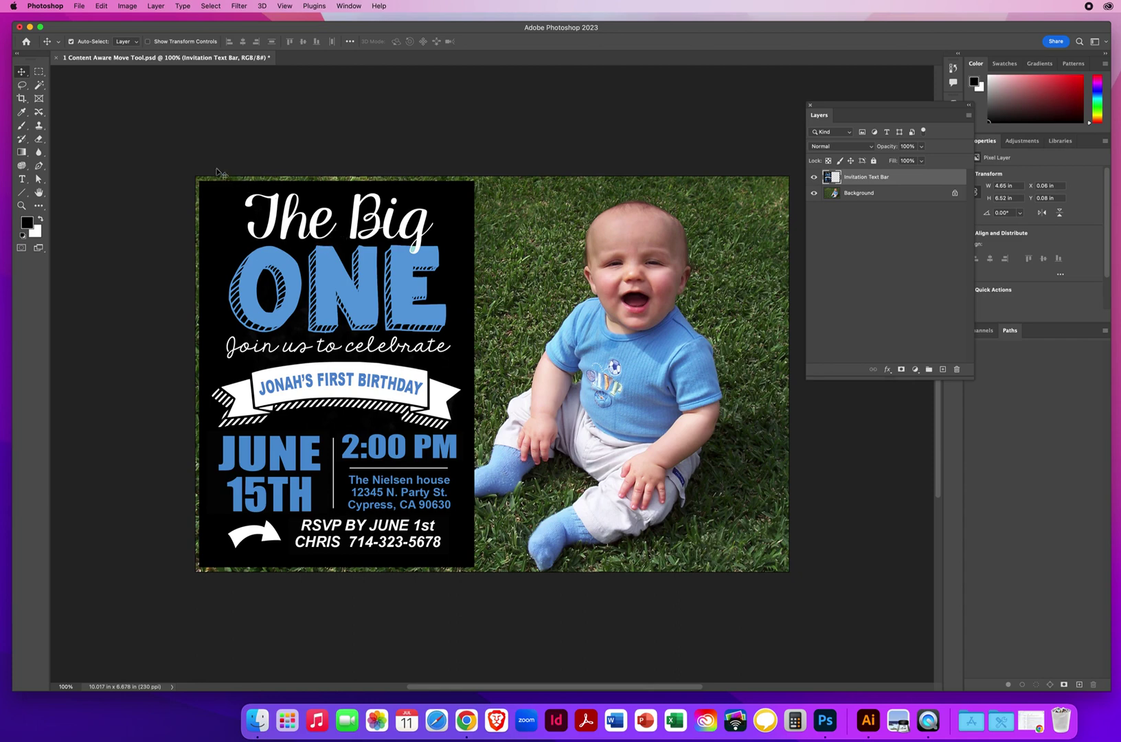
{"action": "left_click", "coordinate": [39, 111]}
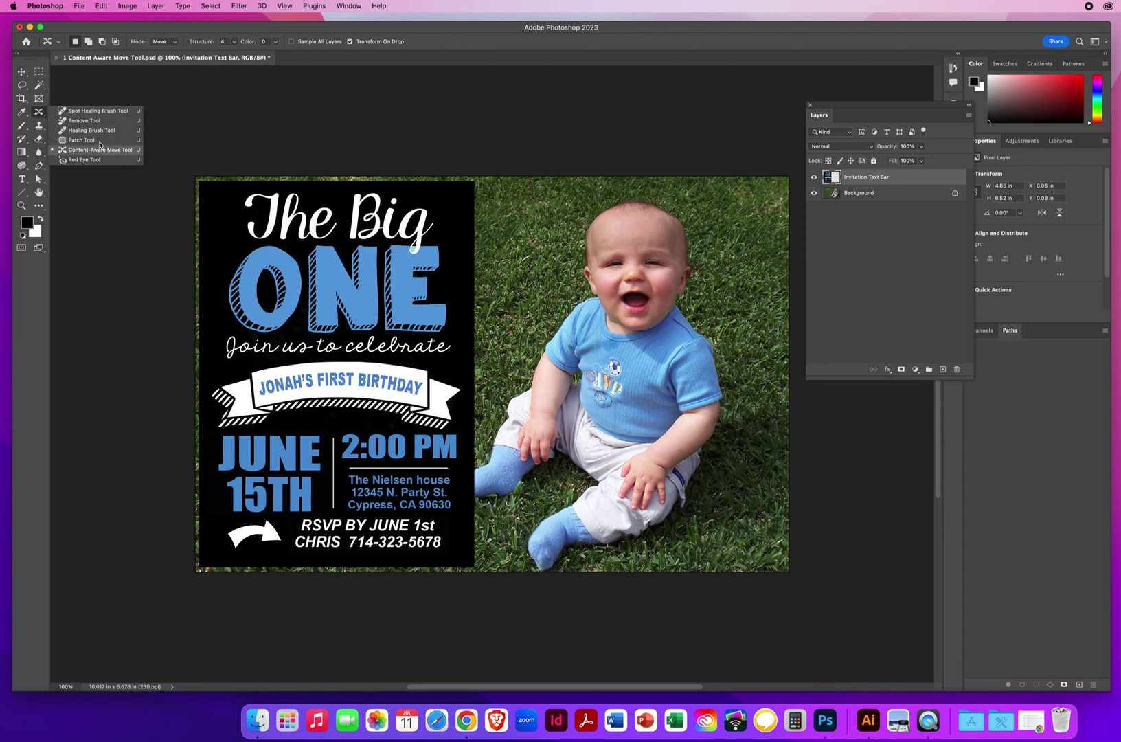
Step: Return to the Move tool and start Save a Copy with JPEG as the format
{"action": "left_click", "coordinate": [96, 110]}
{"action": "left_click", "coordinate": [21, 71]}
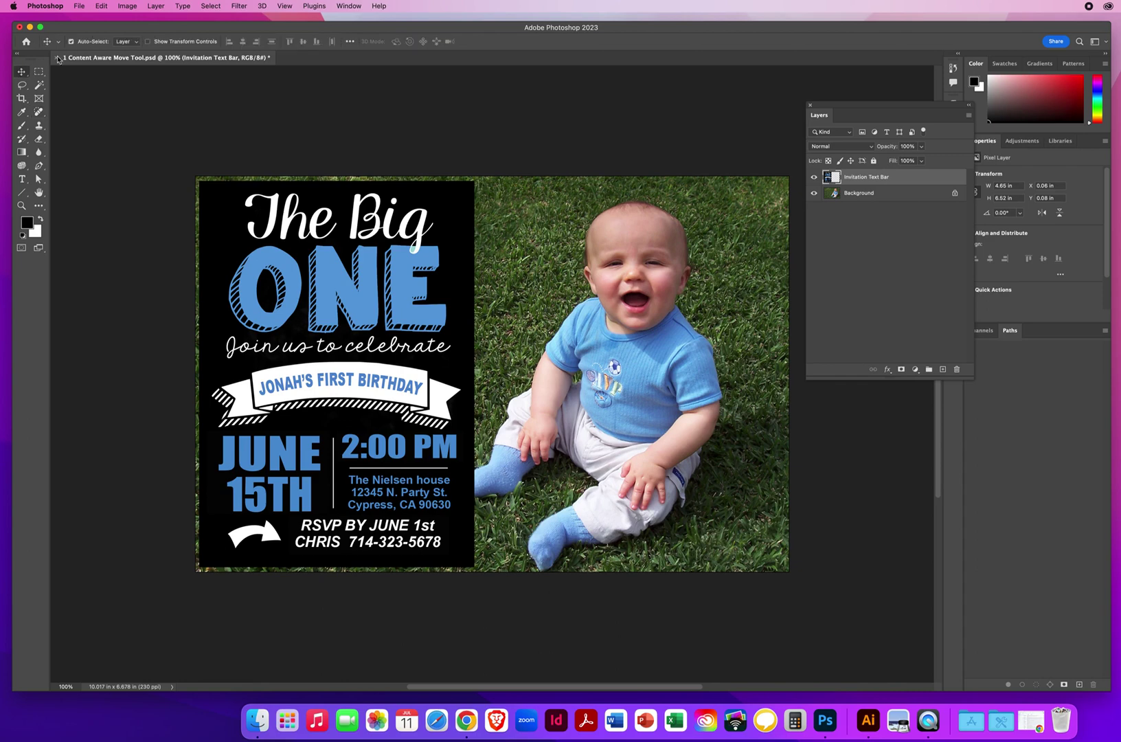
{"action": "left_click", "coordinate": [79, 5]}
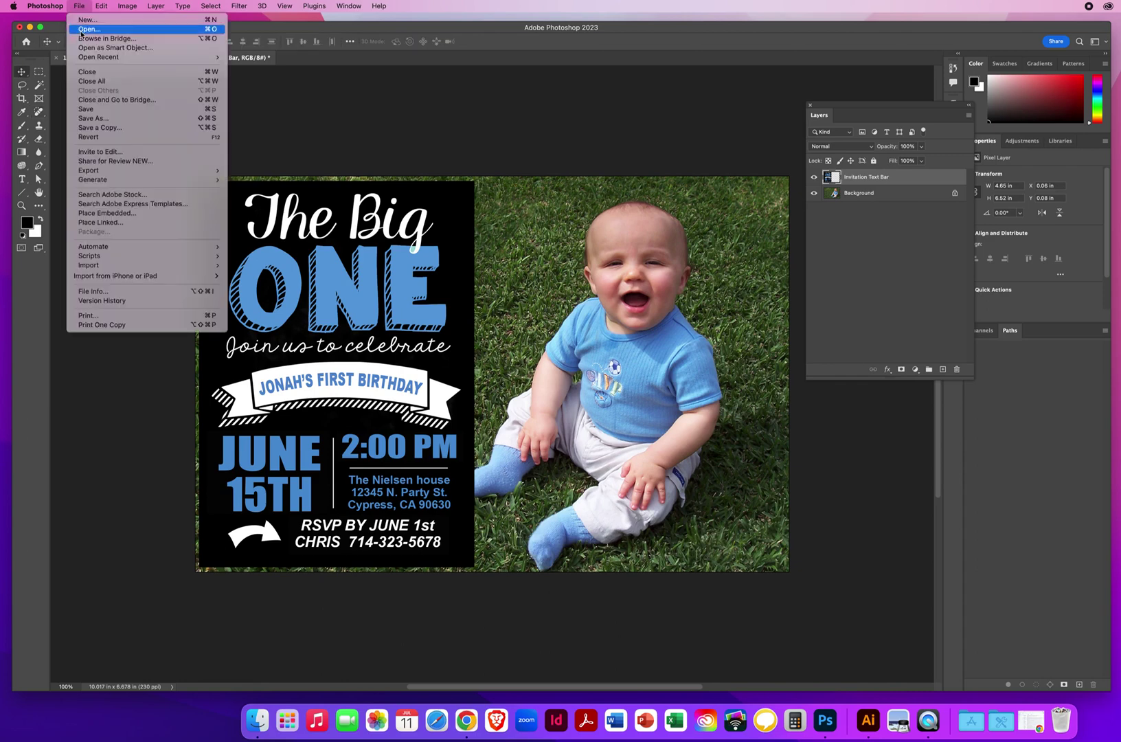
{"action": "left_click", "coordinate": [86, 129]}
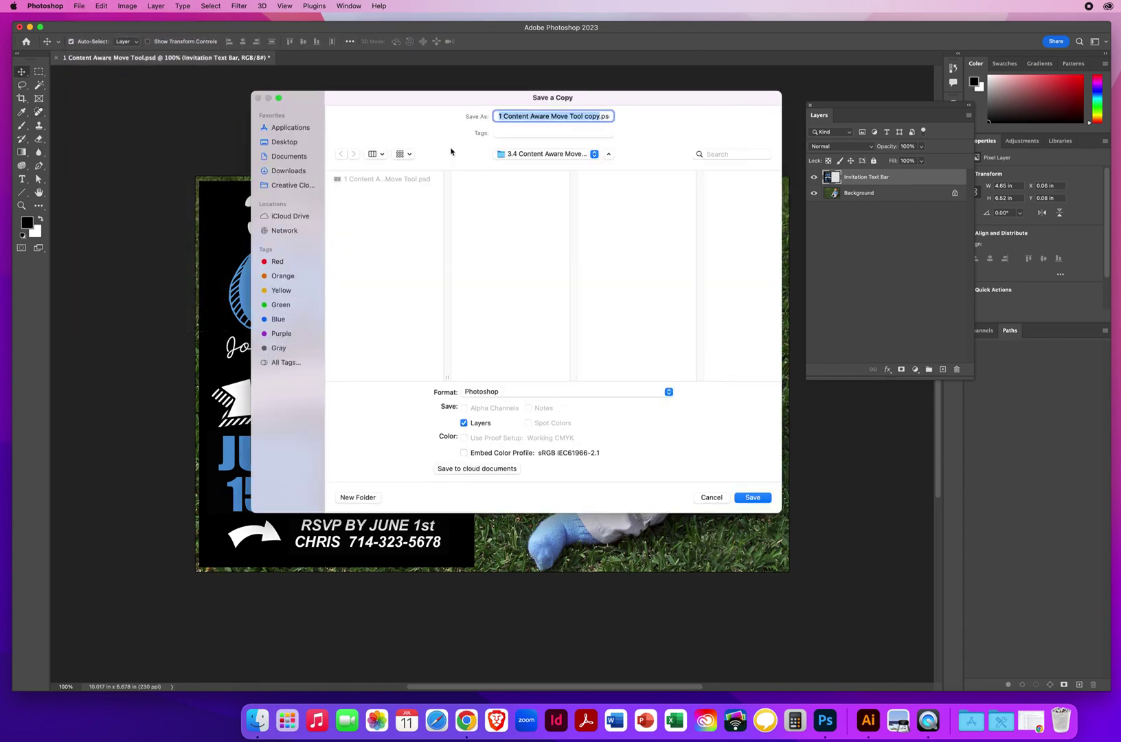
{"action": "left_click", "coordinate": [487, 392]}
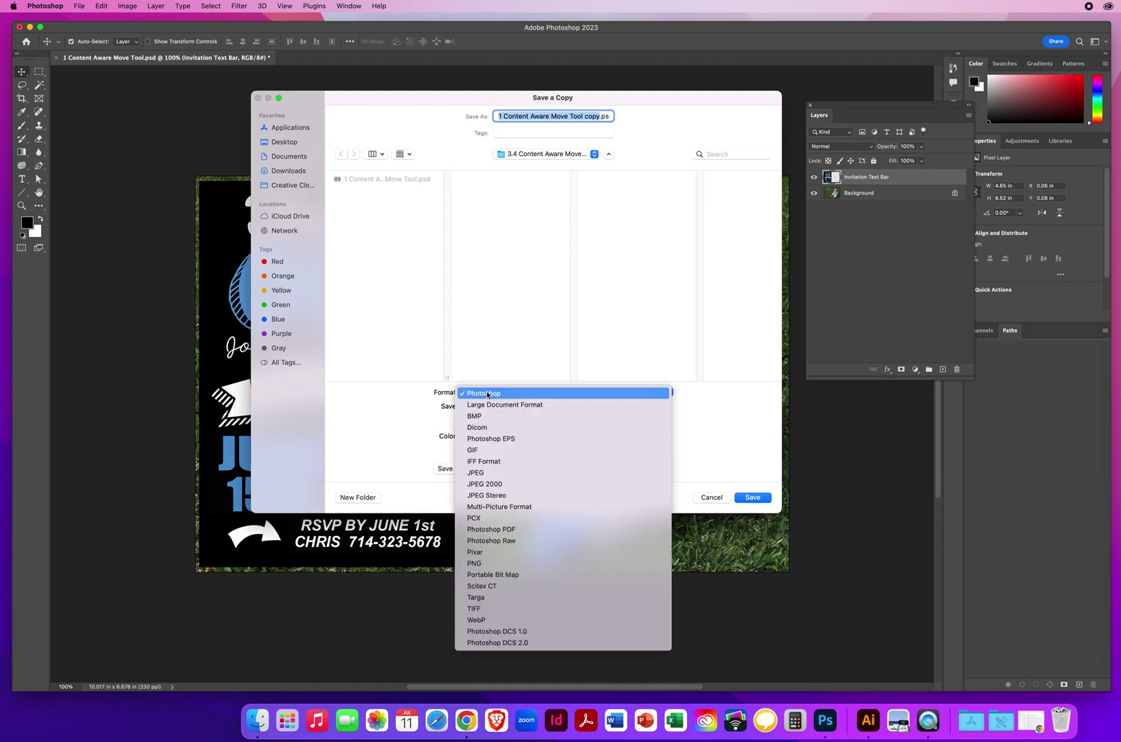
{"action": "left_click", "coordinate": [481, 473]}
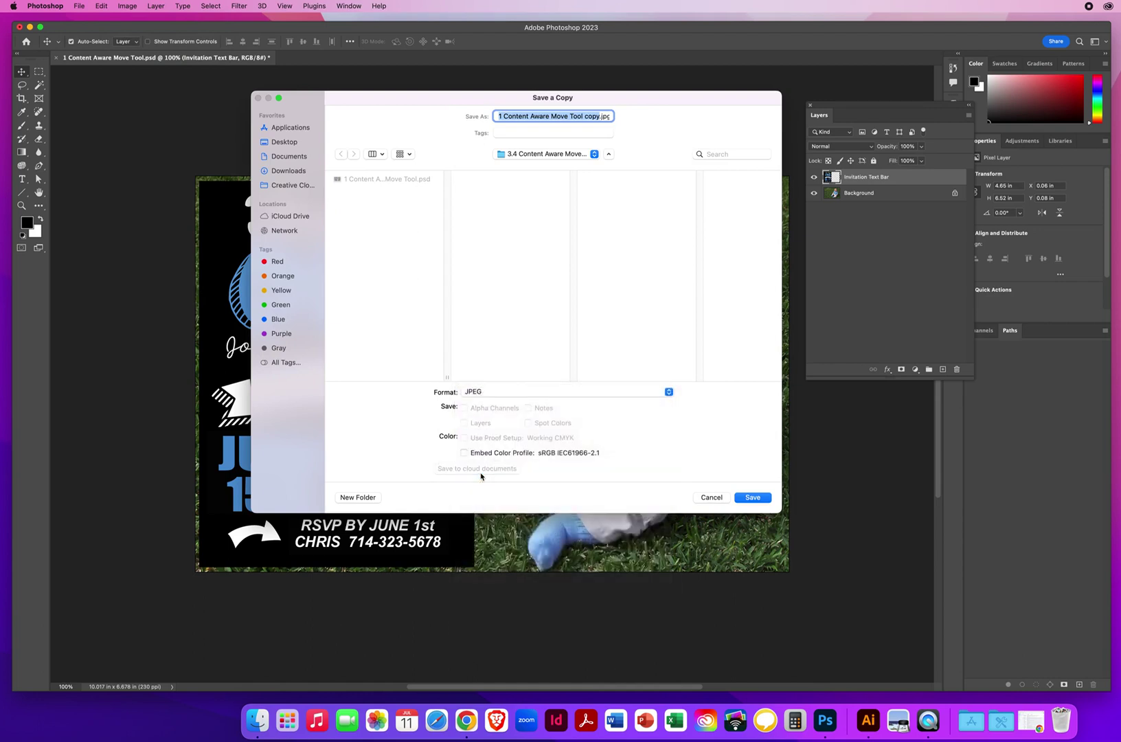
Step: Save the JPEG copy to the Desktop under an invitation file name at quality 8
{"action": "left_click", "coordinate": [292, 142]}
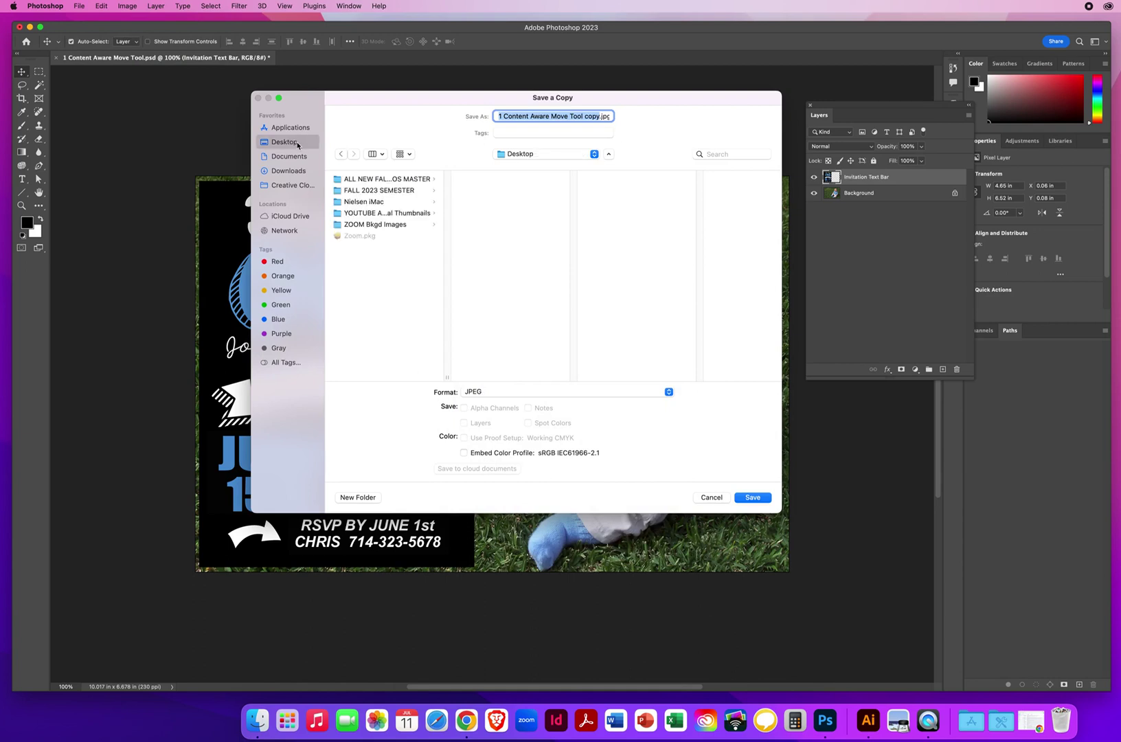
{"action": "type", "text": "NielsenChris"}
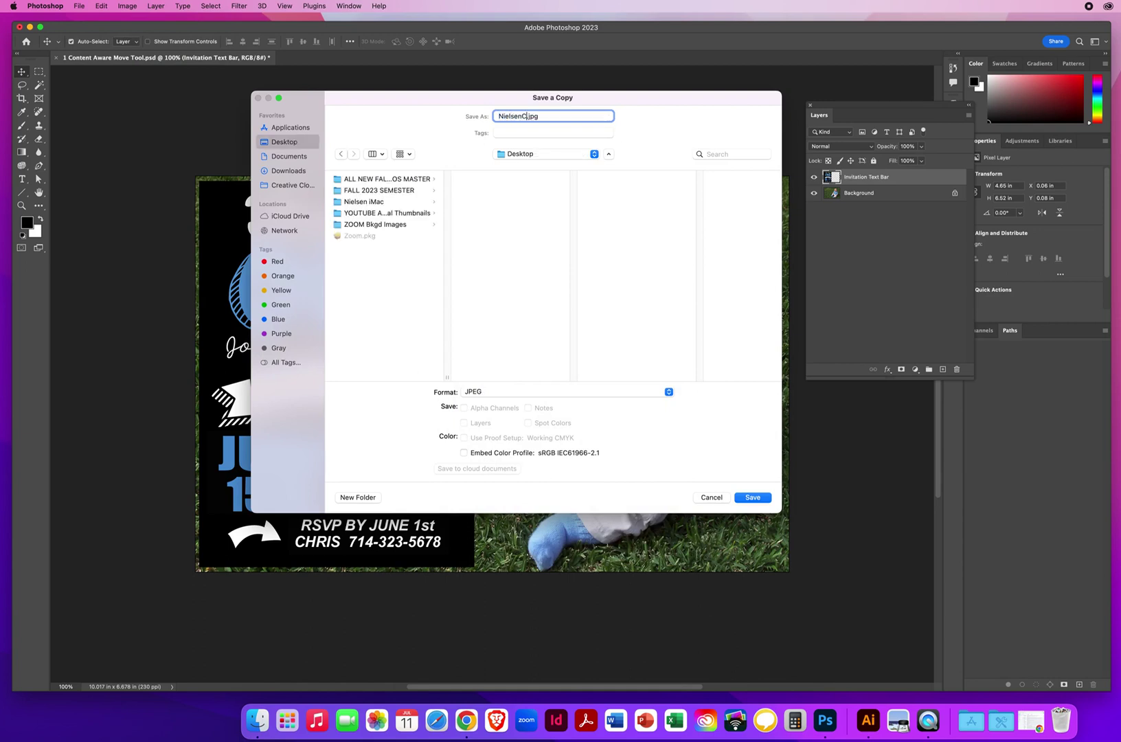
{"action": "type", "text": "Invitation"}
{"action": "left_click", "coordinate": [752, 497]}
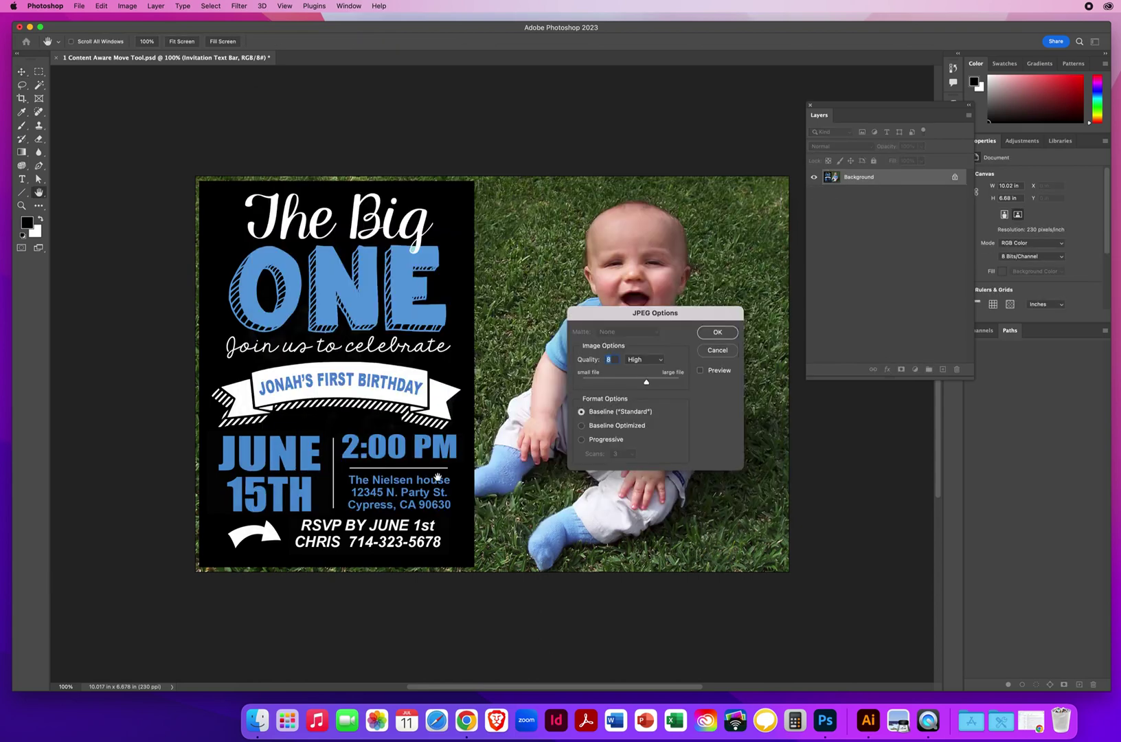
{"action": "left_click_drag", "start_coordinate": [602, 314], "coordinate": [531, 109]}
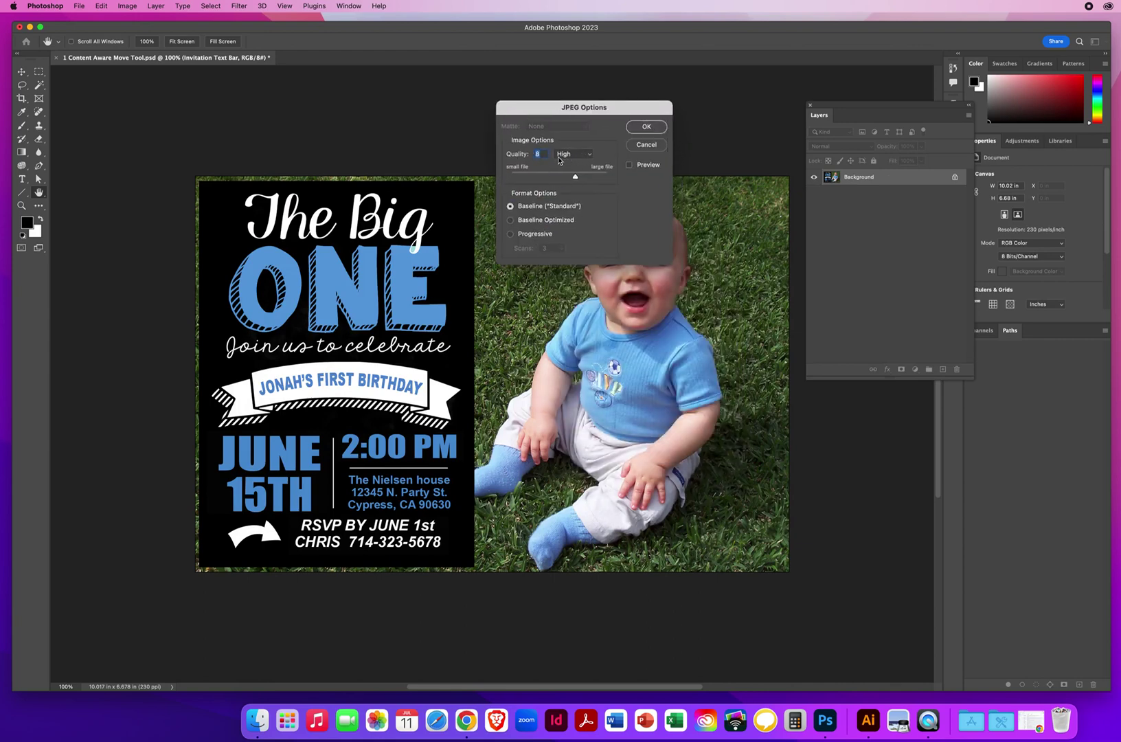
{"action": "left_click", "coordinate": [643, 127]}
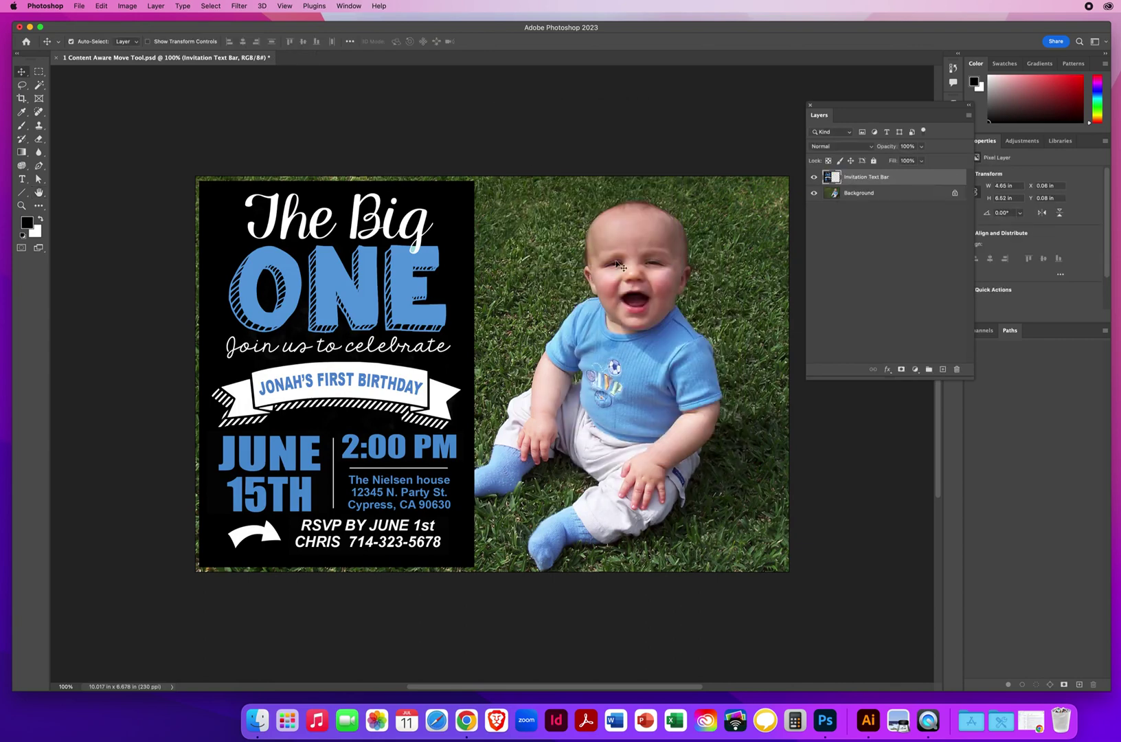